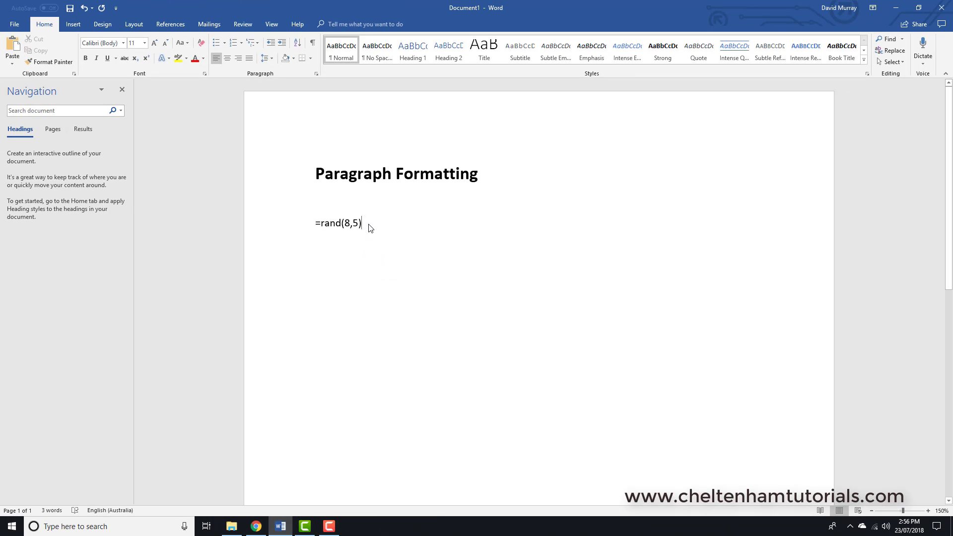
Step: Generate sample text with the =rand(8,5) formula below the Paragraph Formatting heading
key(Return)
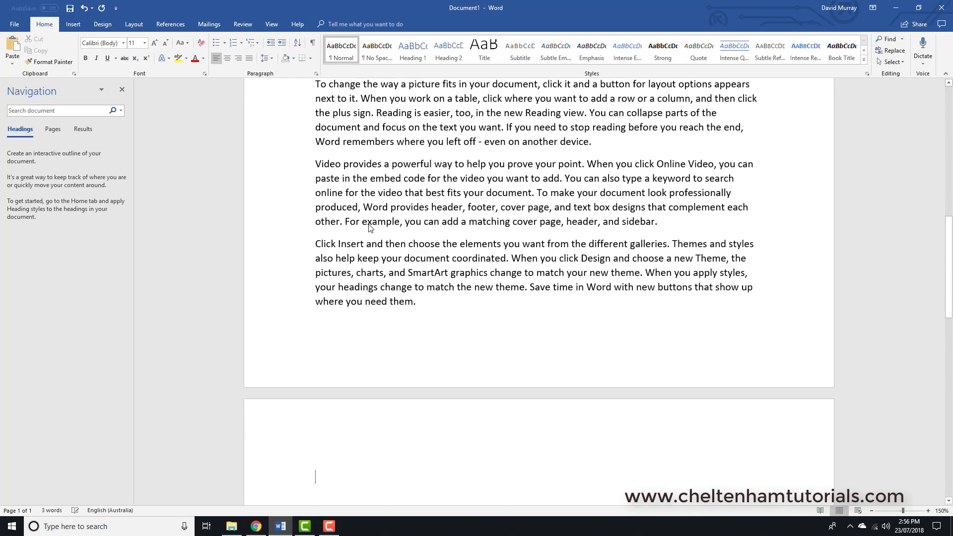
scroll(370, 225, up, 15)
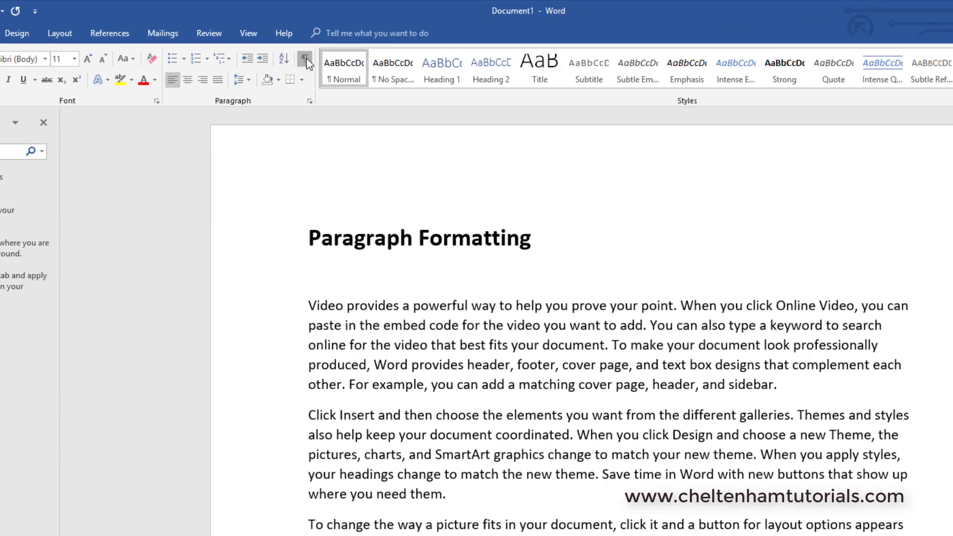
Step: Show formatting marks and select the first body paragraph together with its paragraph mark
click(475, 150)
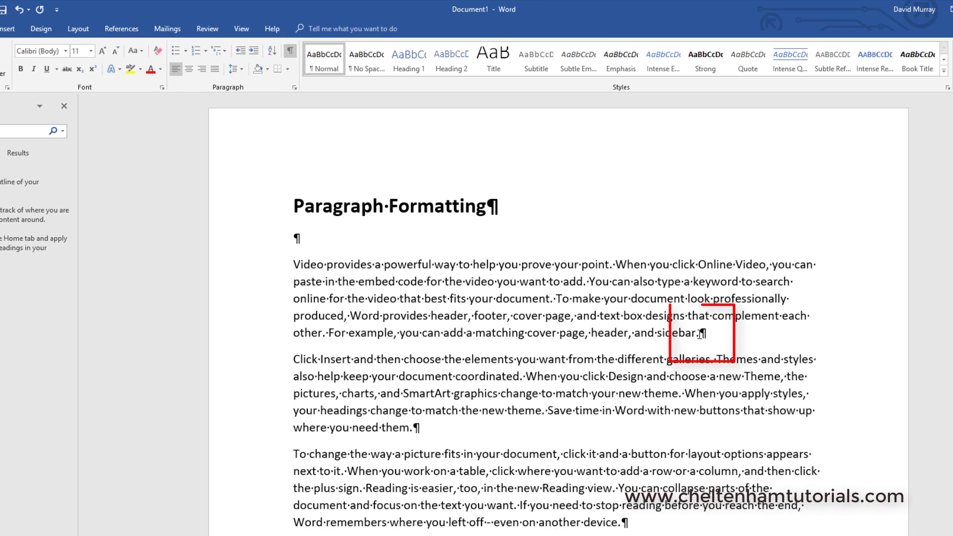
drag(699, 333, 709, 336)
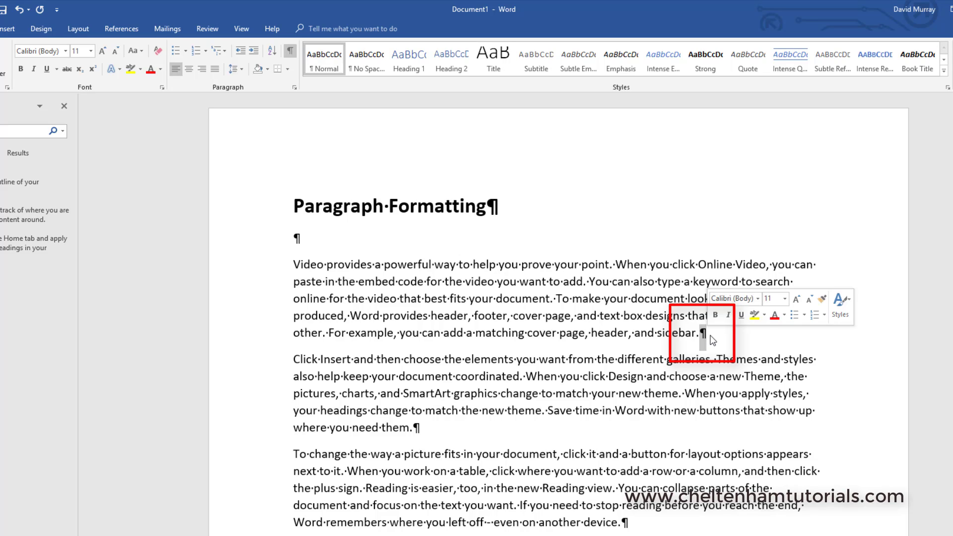
click(713, 340)
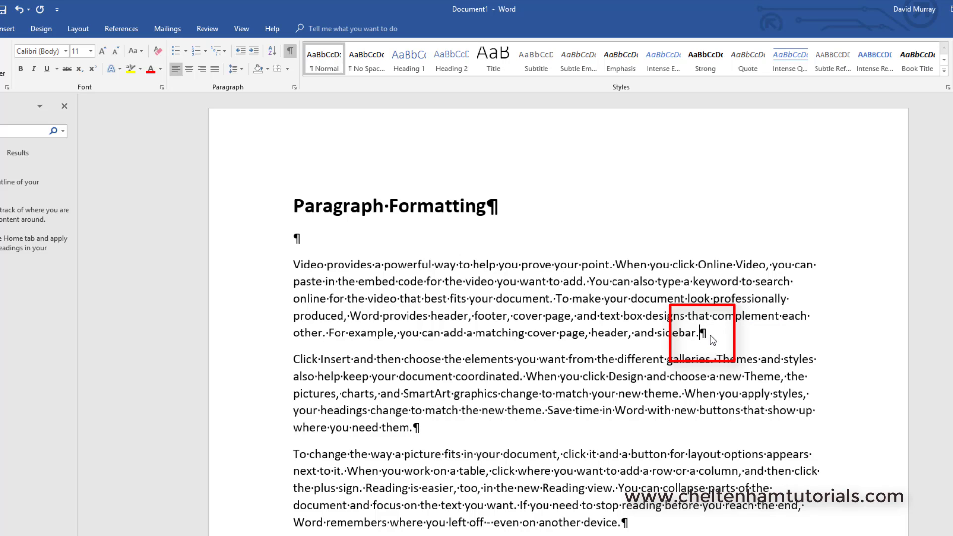
double_click(230, 281)
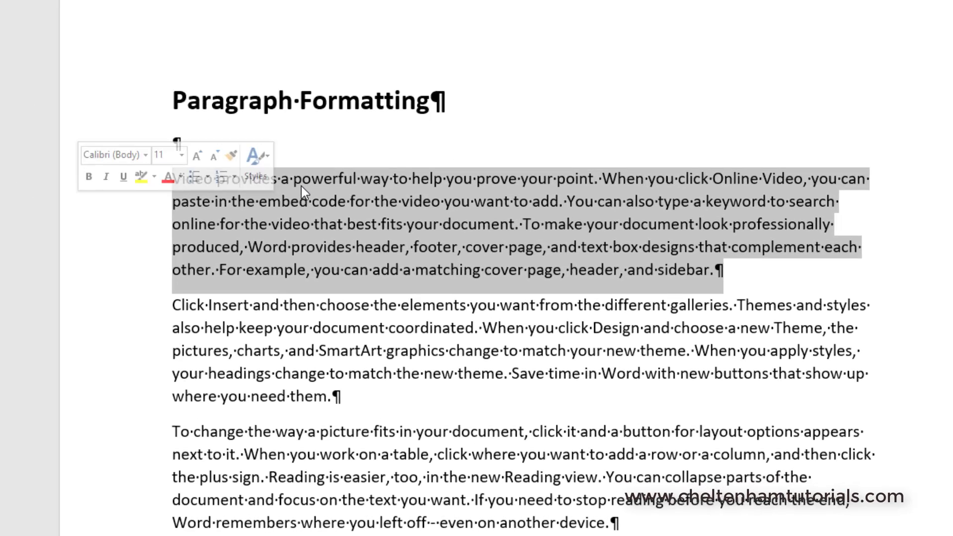
click(287, 257)
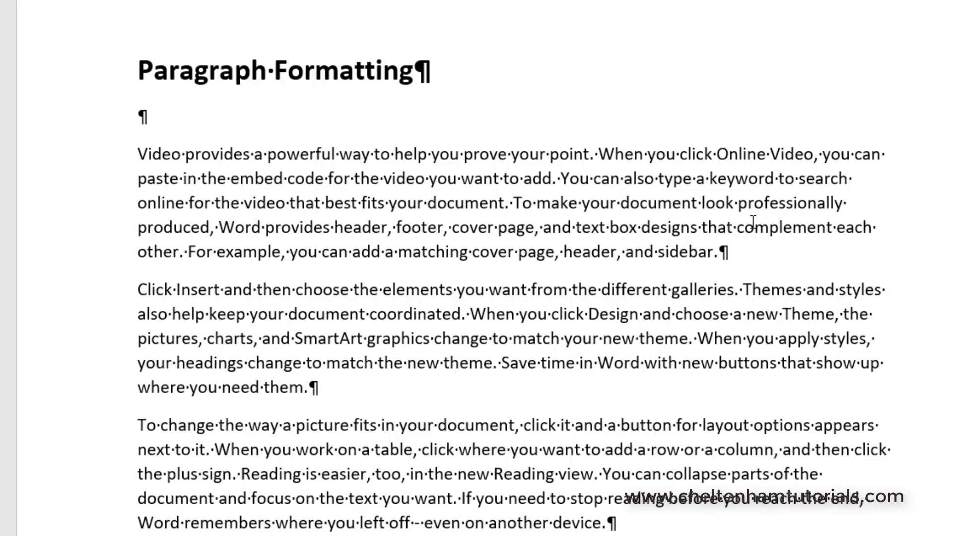
double_click(735, 250)
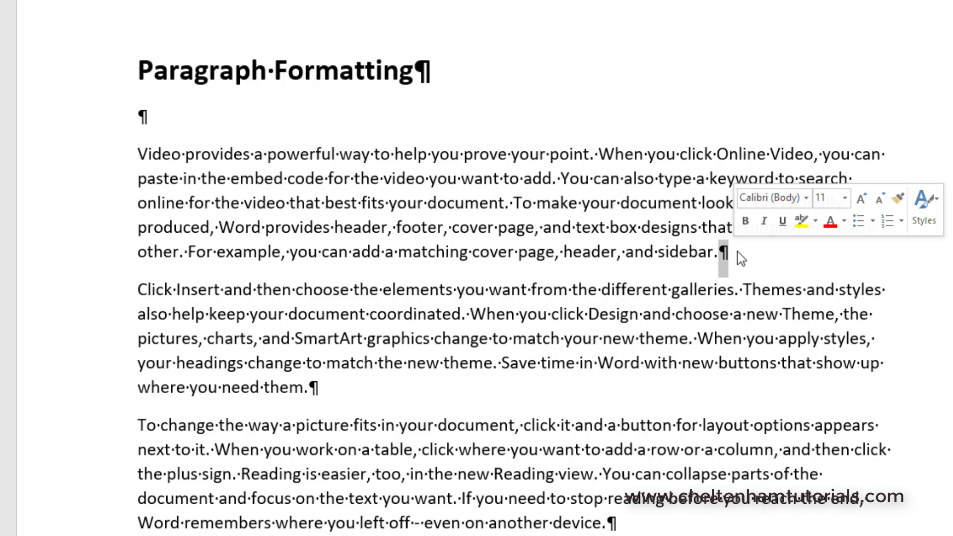
click(741, 257)
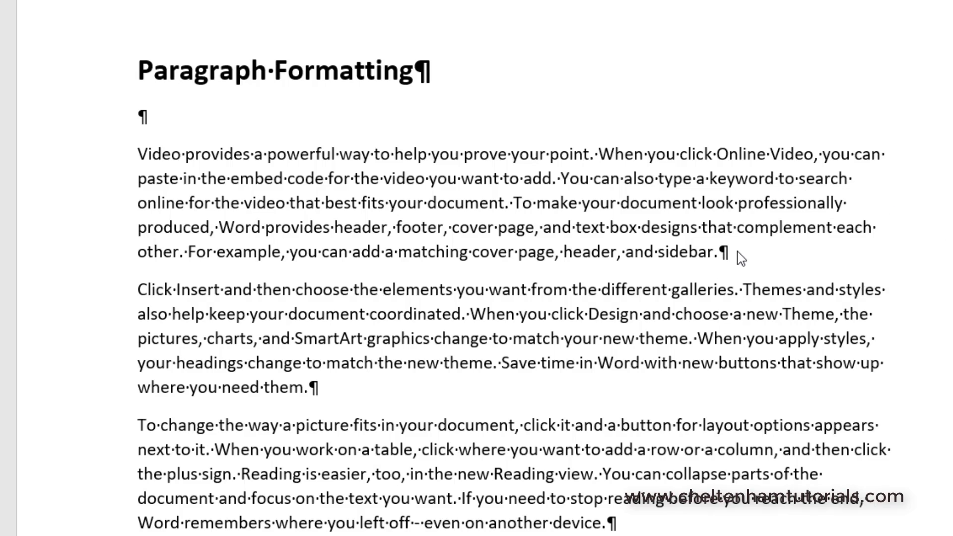
Step: Review the paragraph marks across the text, then hide formatting marks
click(294, 22)
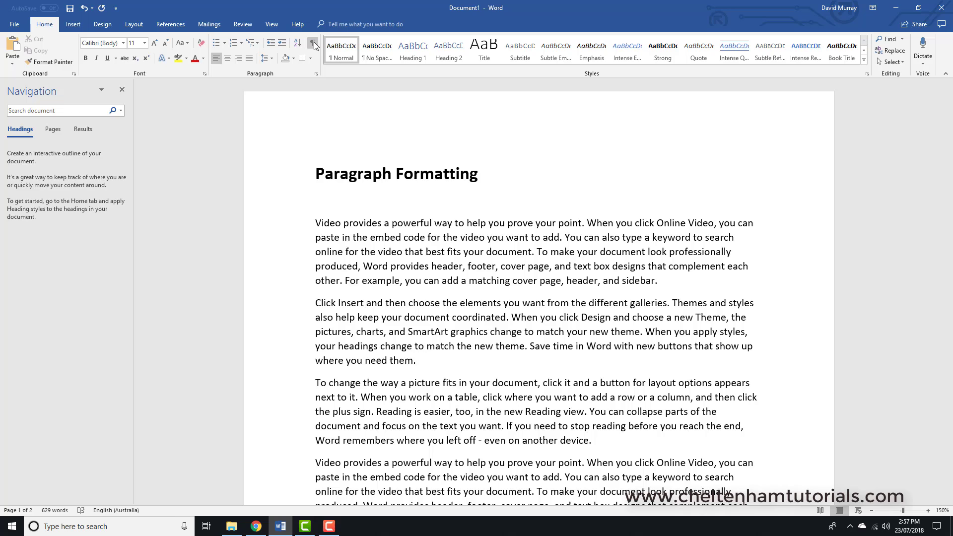
click(312, 44)
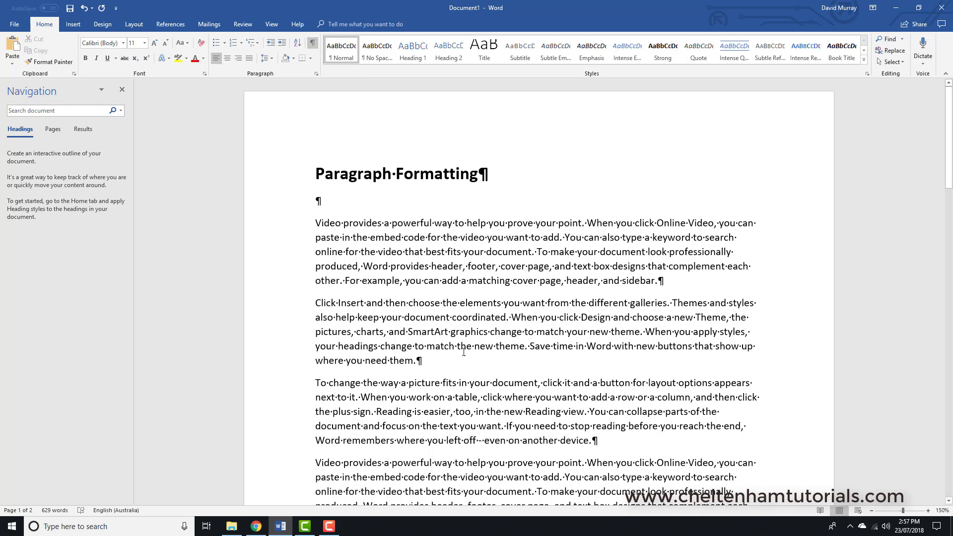
scroll(605, 442, down, 7)
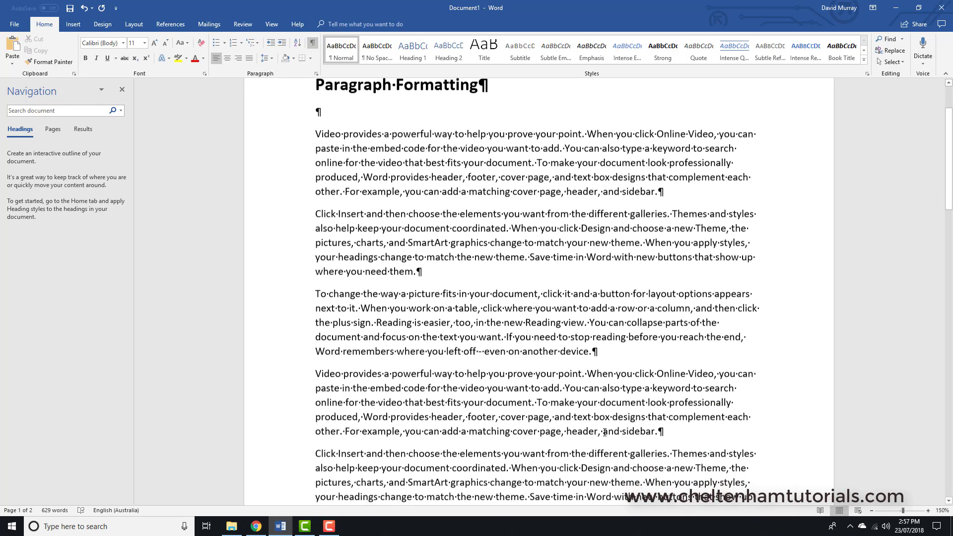
scroll(619, 431, down, 7)
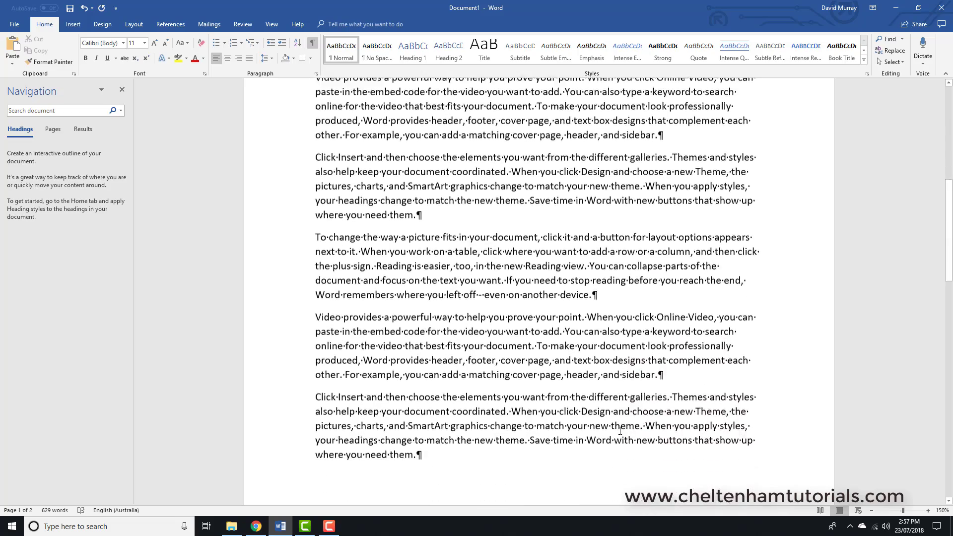
scroll(619, 431, up, 3)
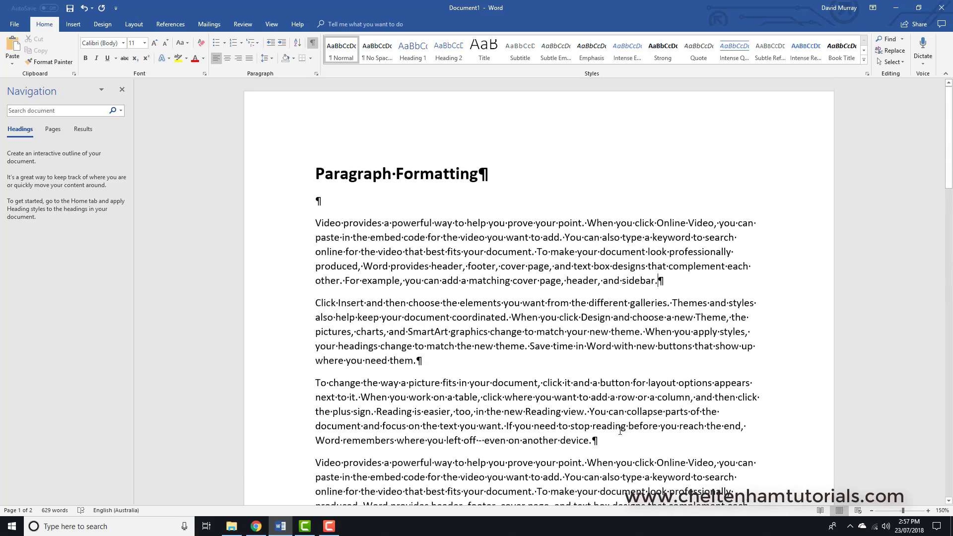
click(313, 43)
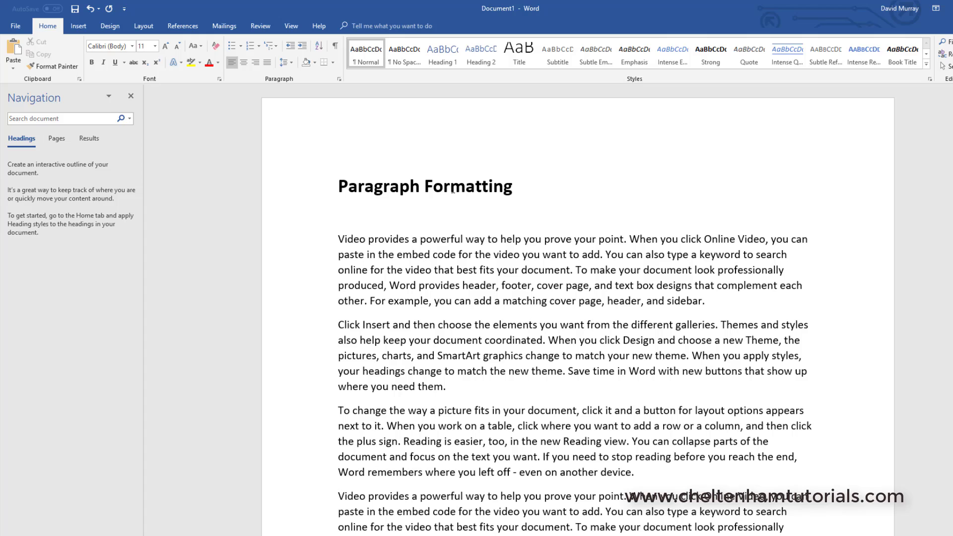
Step: Try centred, right and justified alignment on the Paragraph Formatting heading
click(451, 190)
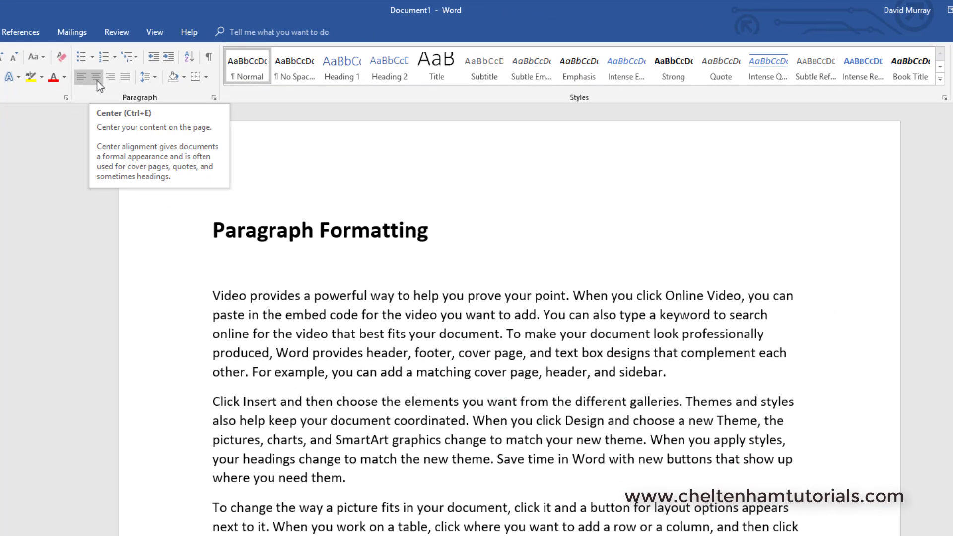
click(97, 81)
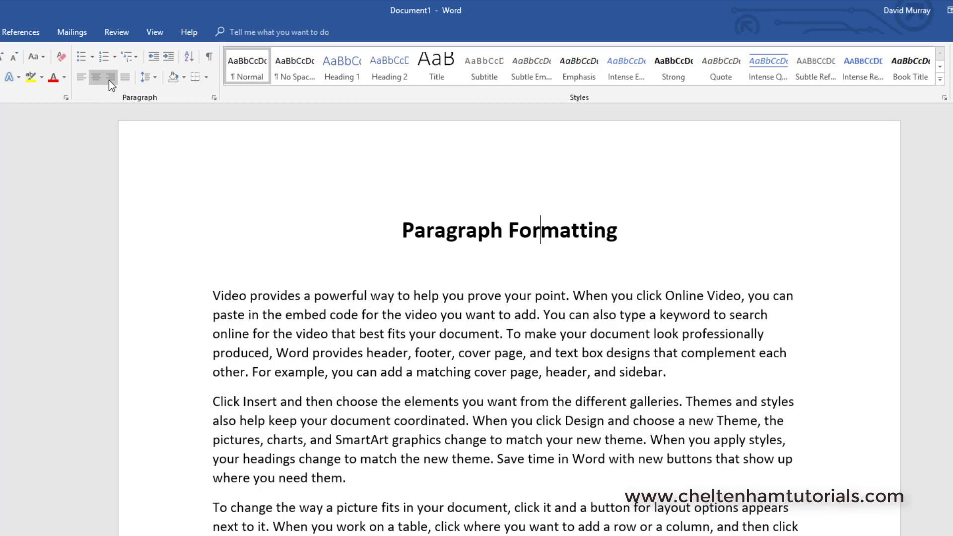
click(109, 80)
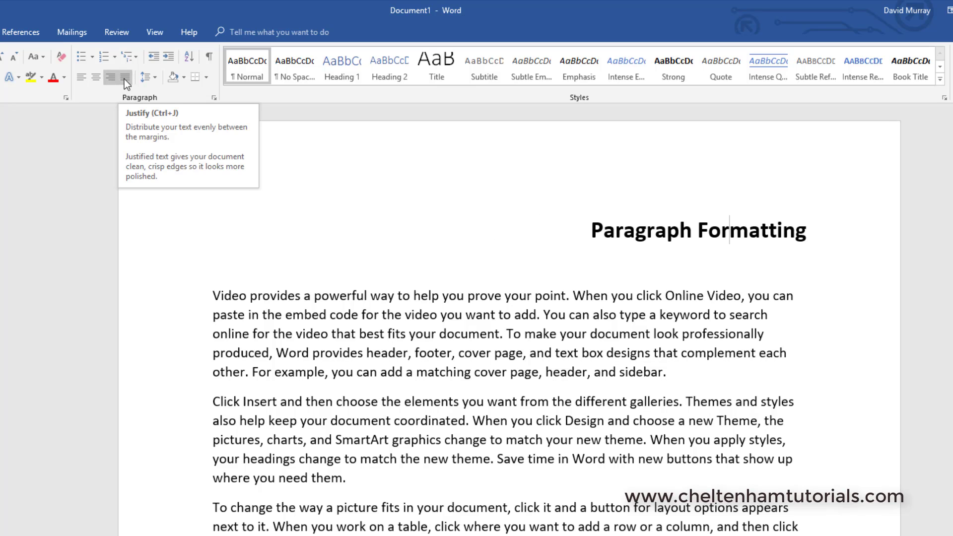
click(124, 79)
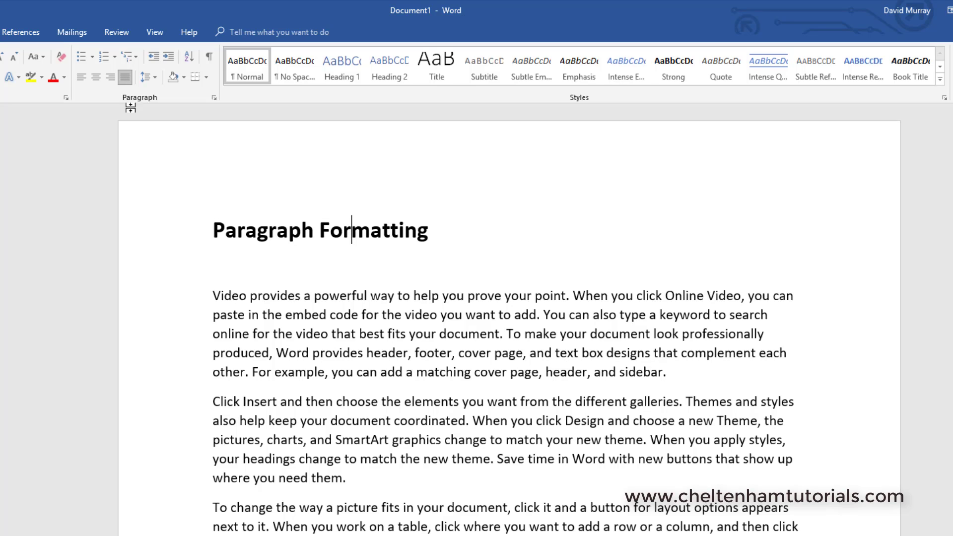
Step: Select the first body paragraph and cycle it through centre, right, left and justified alignment
double_click(172, 322)
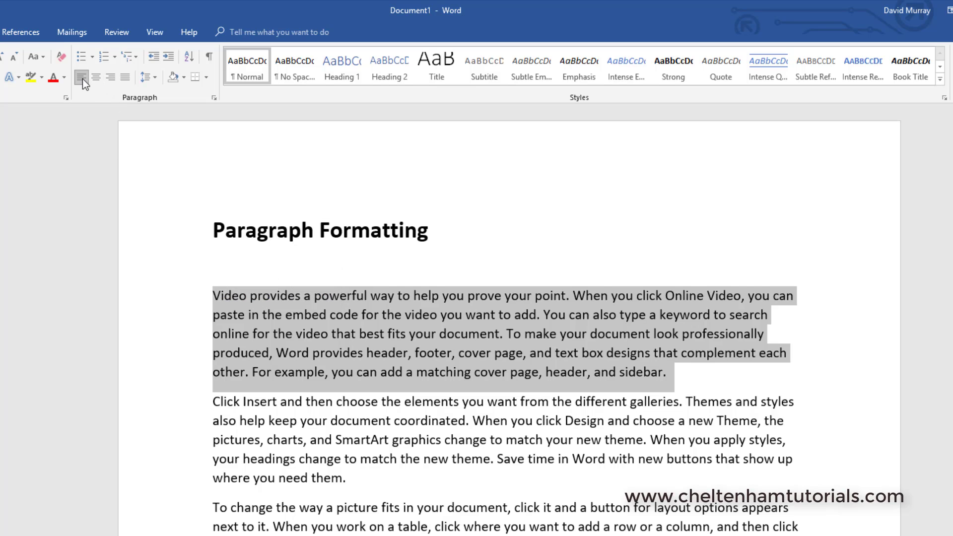
click(95, 77)
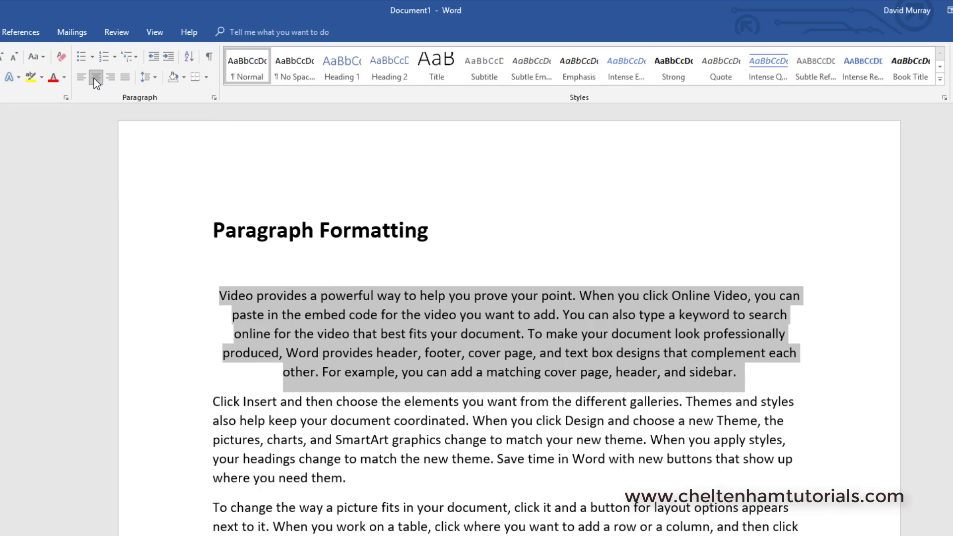
click(108, 79)
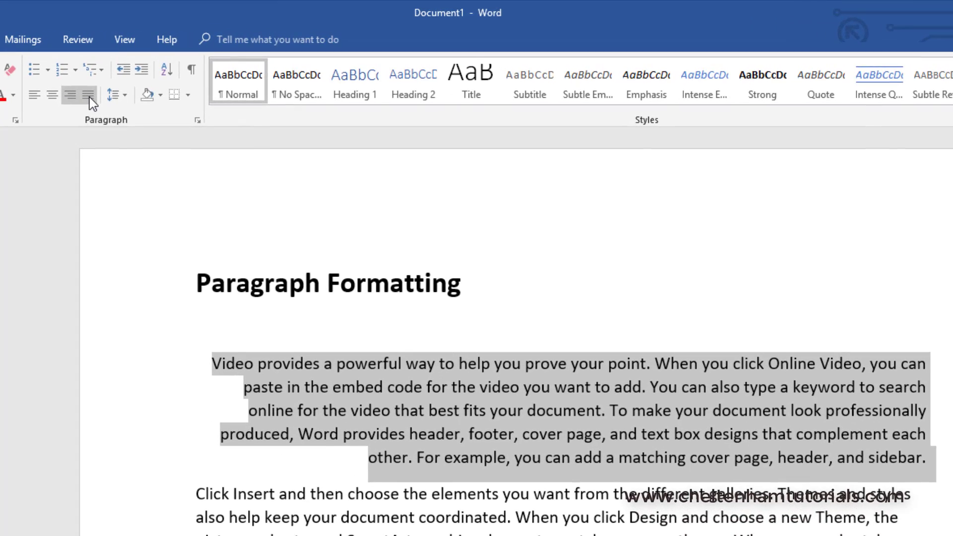
click(89, 97)
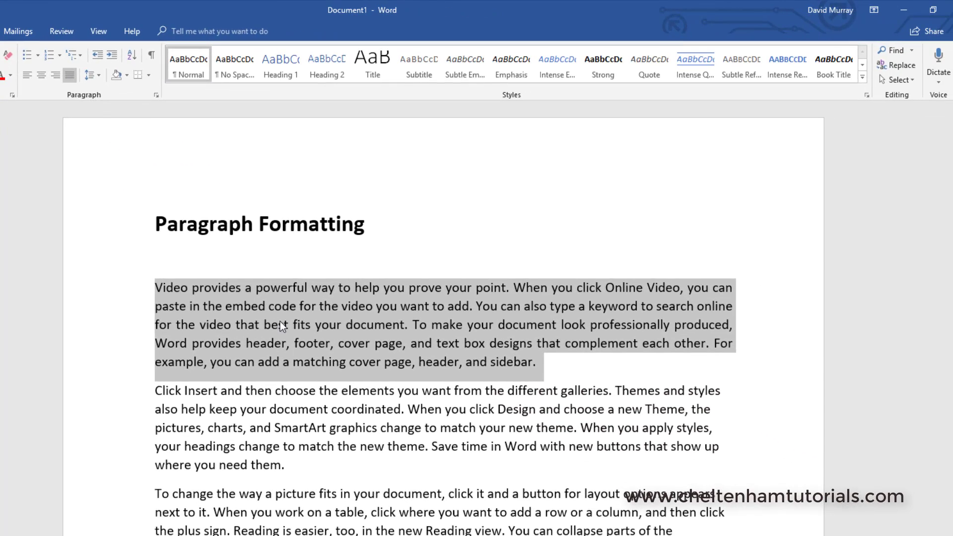
click(280, 322)
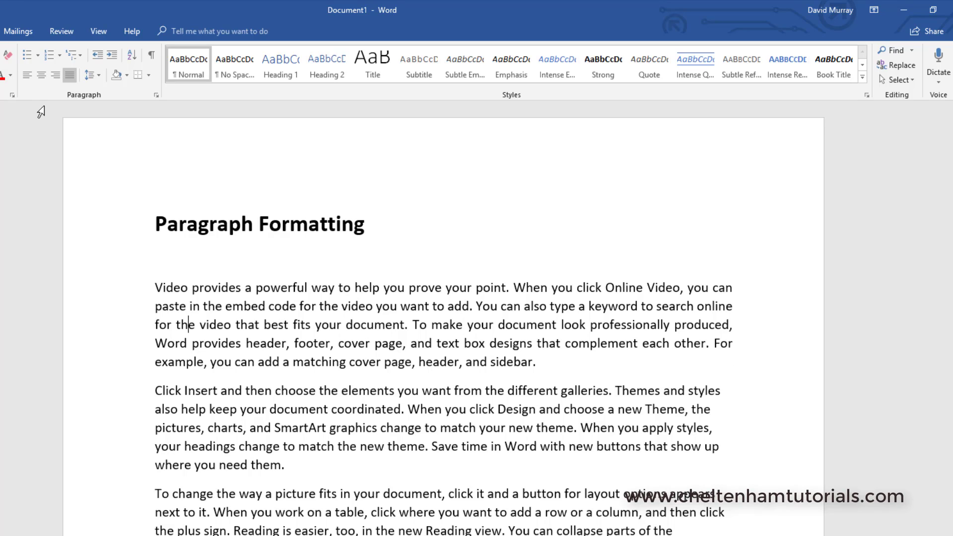
click(24, 76)
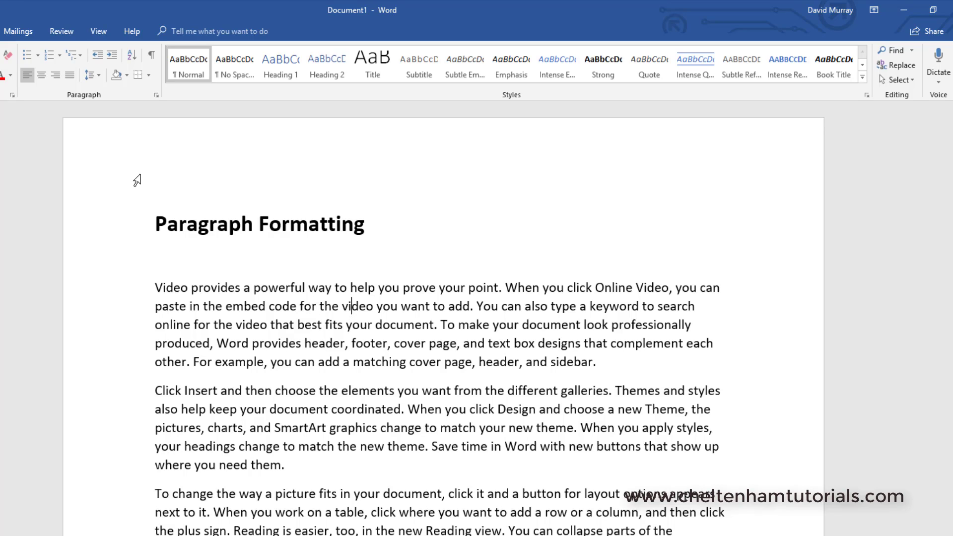
click(70, 77)
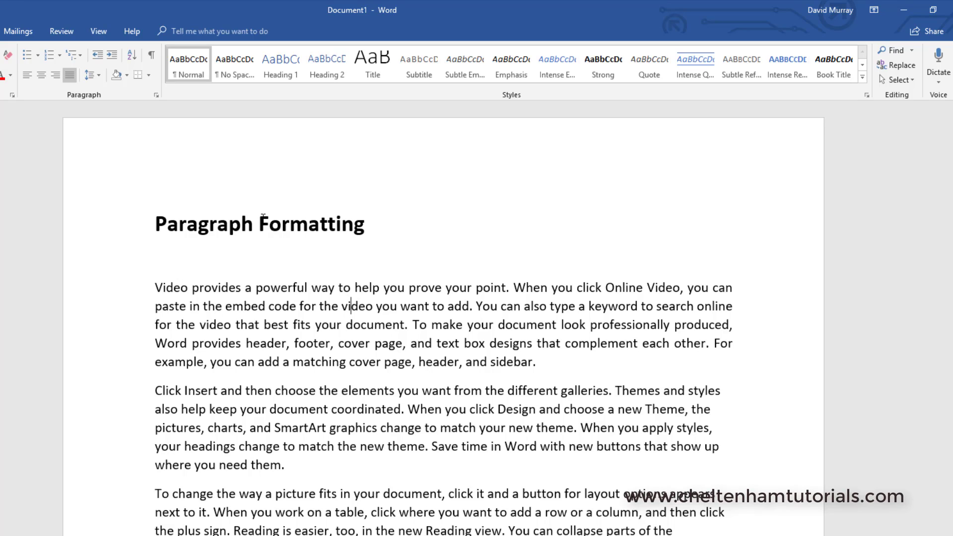
Step: Centre the Paragraph Formatting heading
click(42, 75)
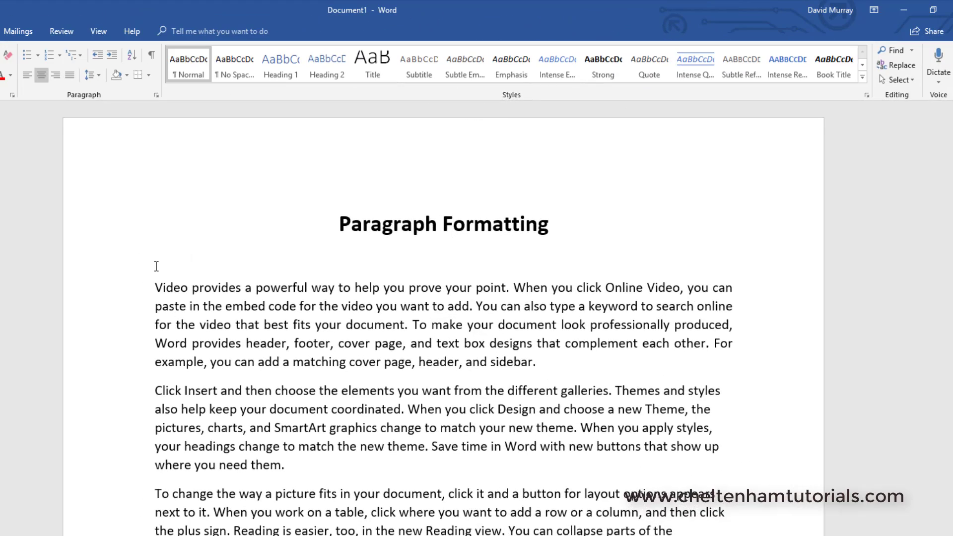
scroll(156, 266, down, 1)
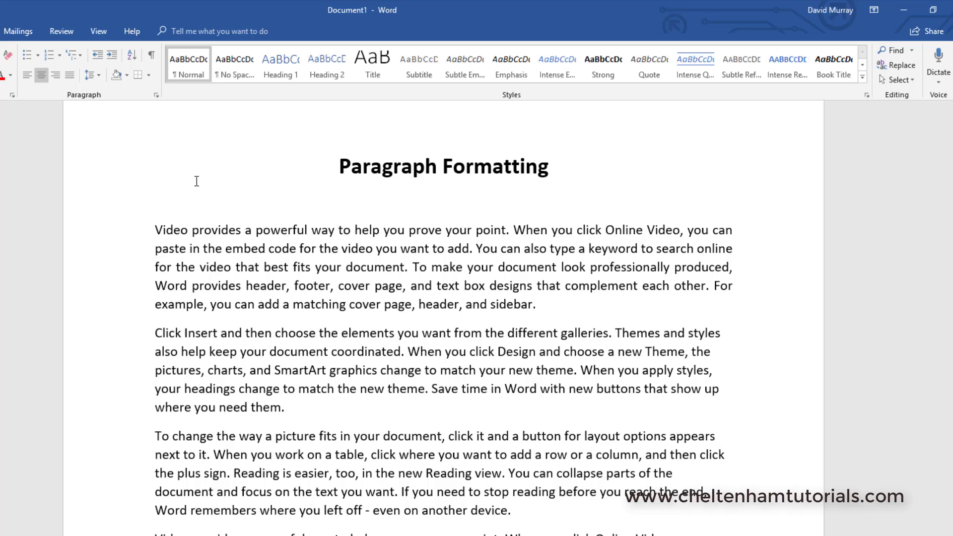
Step: Increase the second paragraph's left indent five times
click(220, 353)
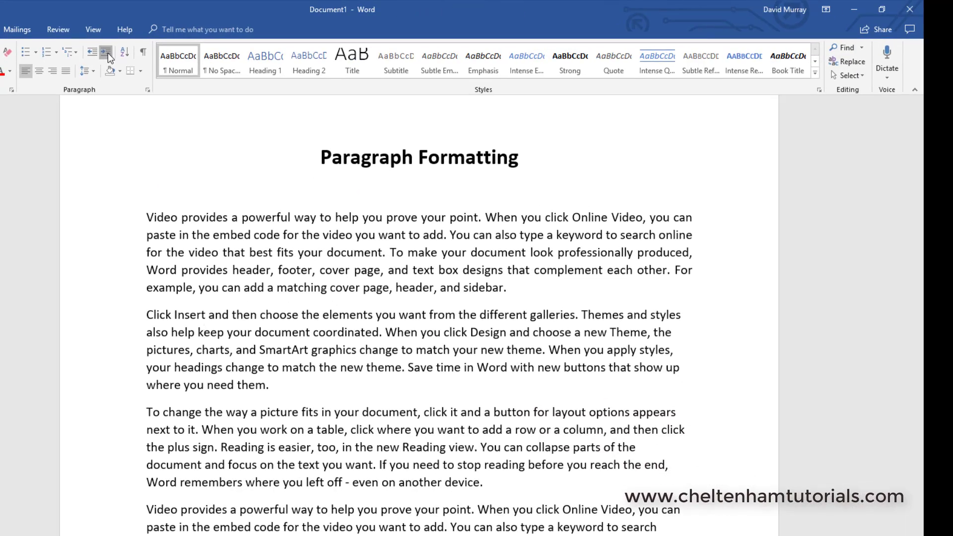
click(106, 52)
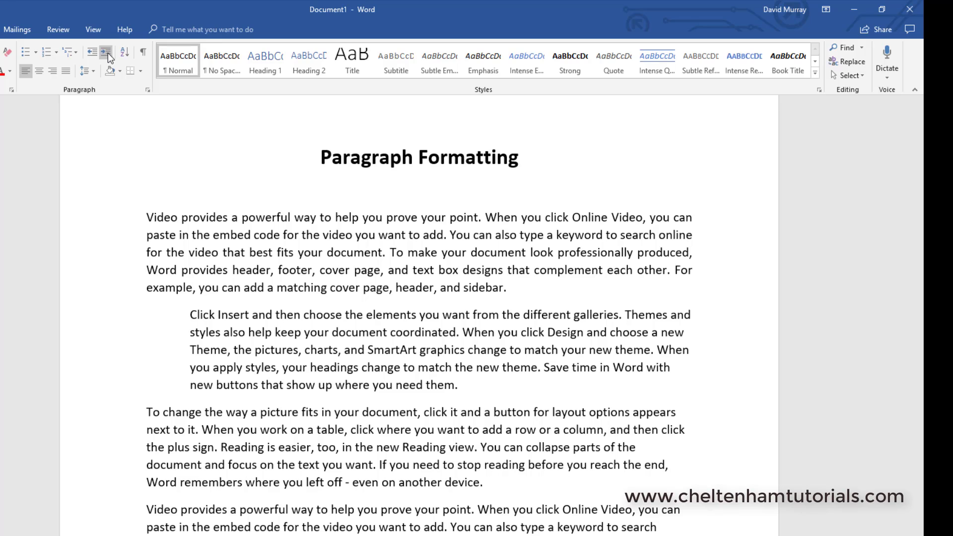
click(107, 53)
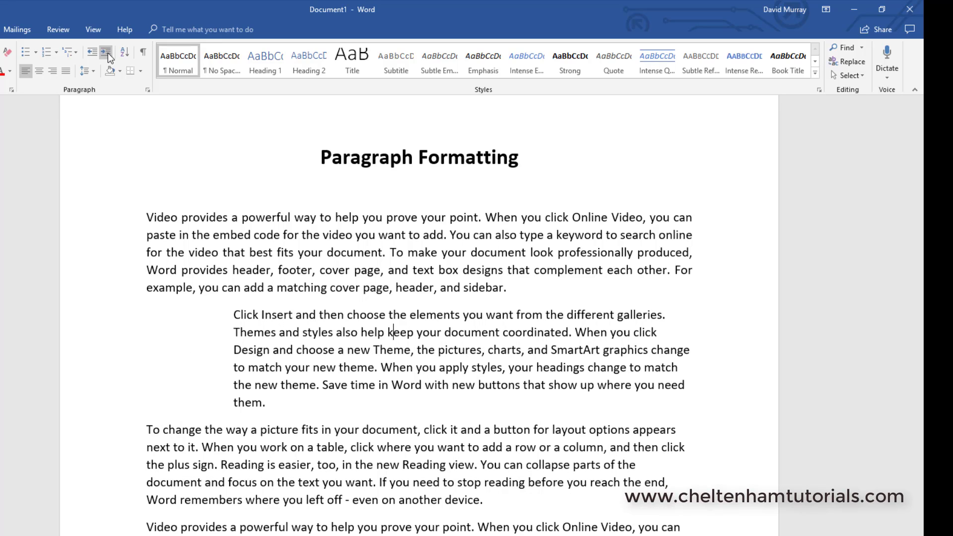
click(106, 52)
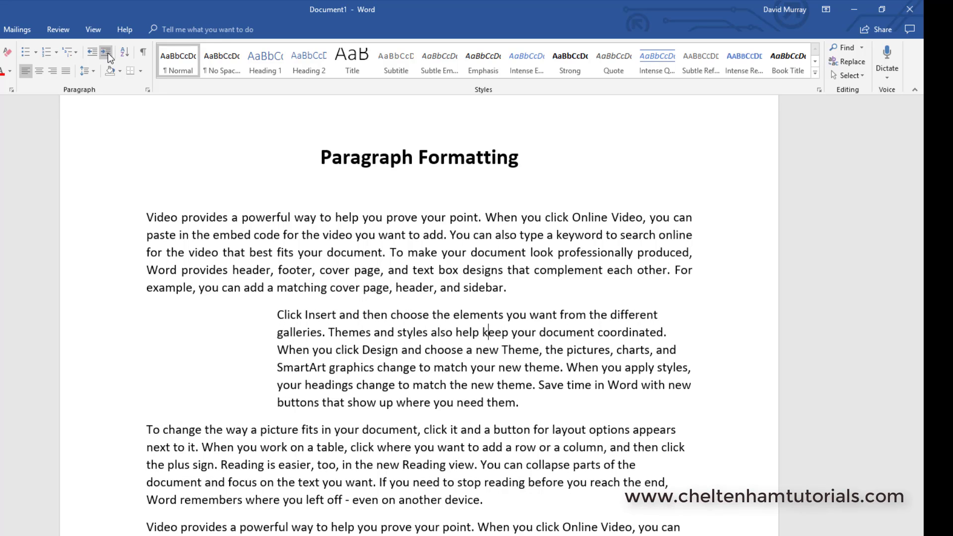
click(106, 52)
click(107, 54)
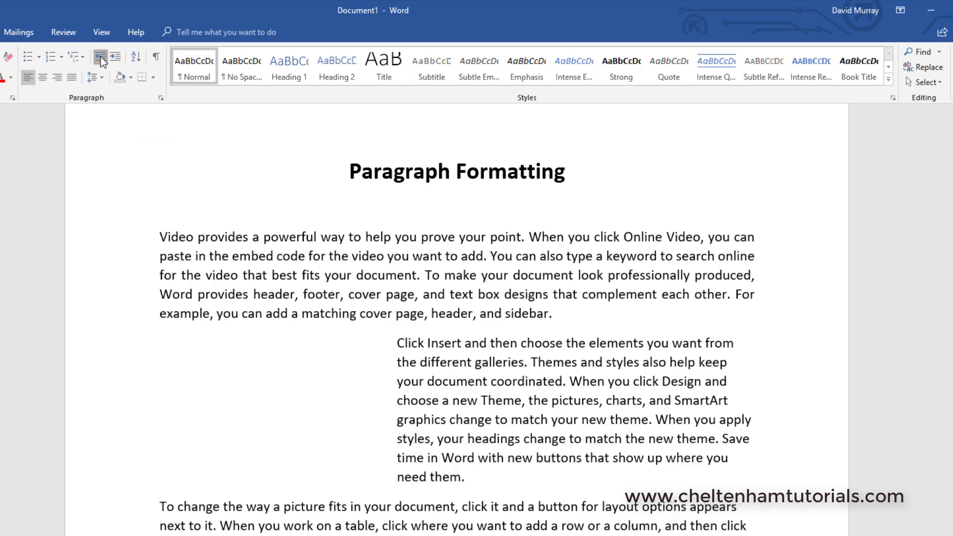
Step: Decrease the second paragraph's indent five times back to the margin
click(100, 56)
click(101, 55)
click(100, 56)
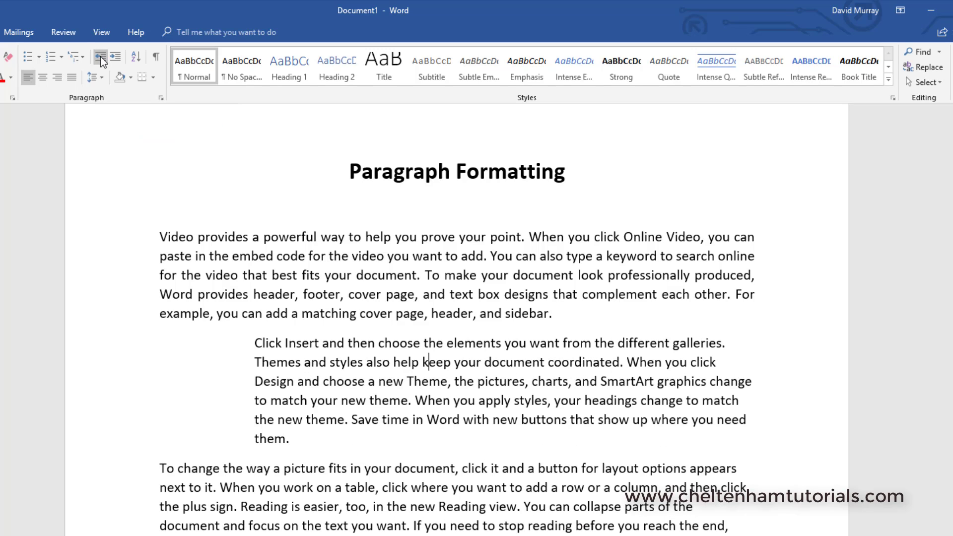
click(100, 55)
click(100, 56)
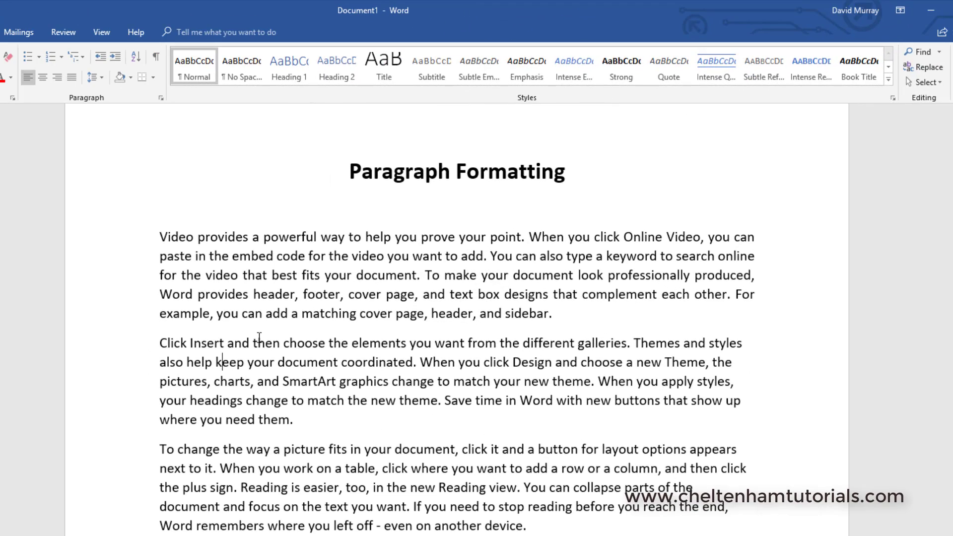
Step: Apply a 1.27 cm first-line indent to the second paragraph and undo it
click(261, 363)
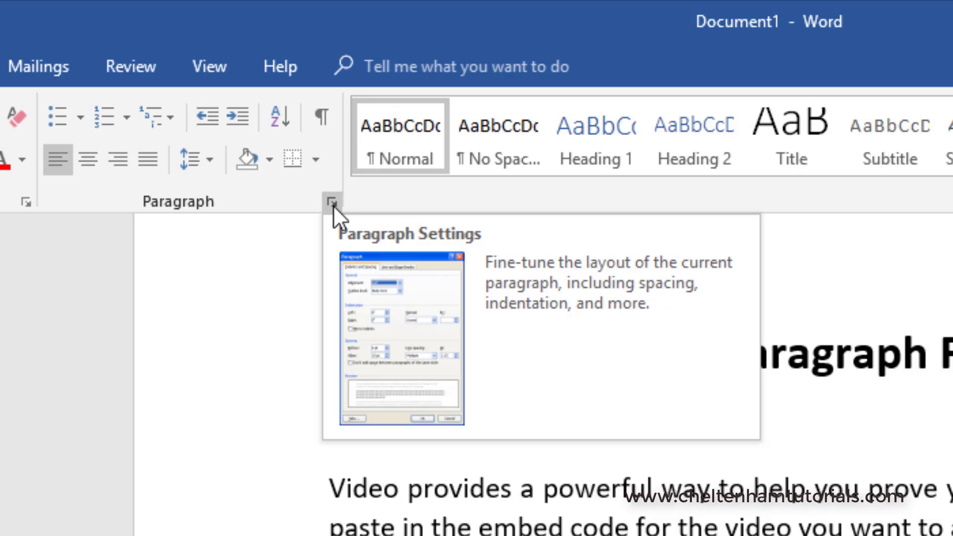
click(332, 205)
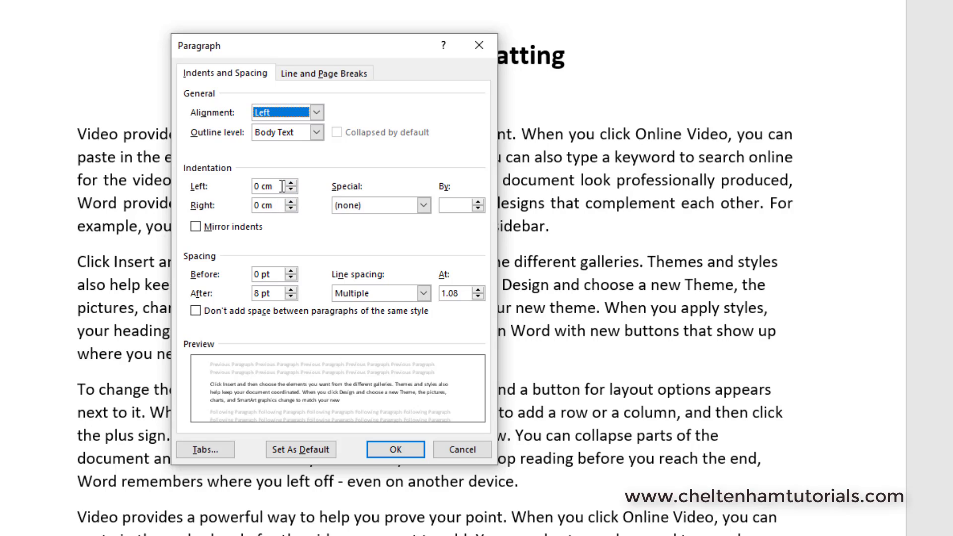
click(421, 204)
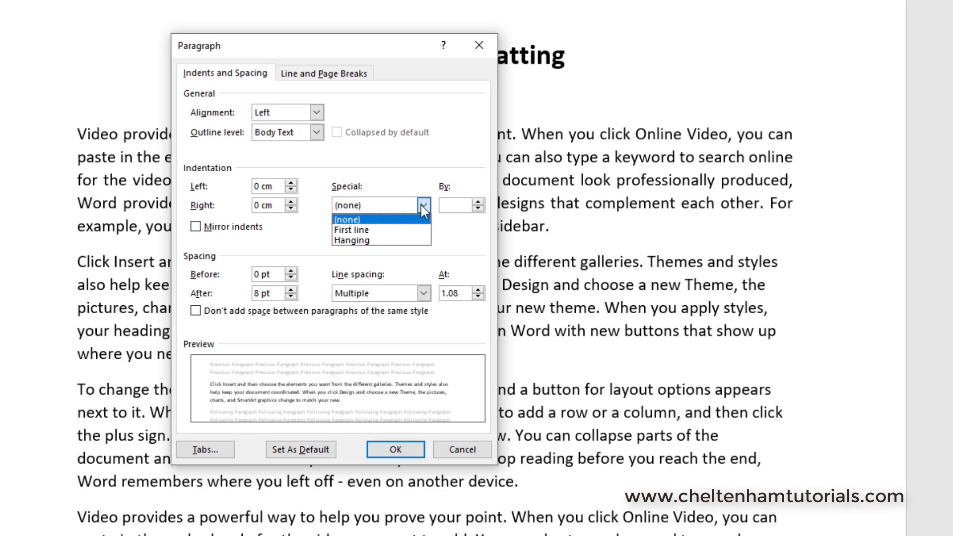
click(408, 231)
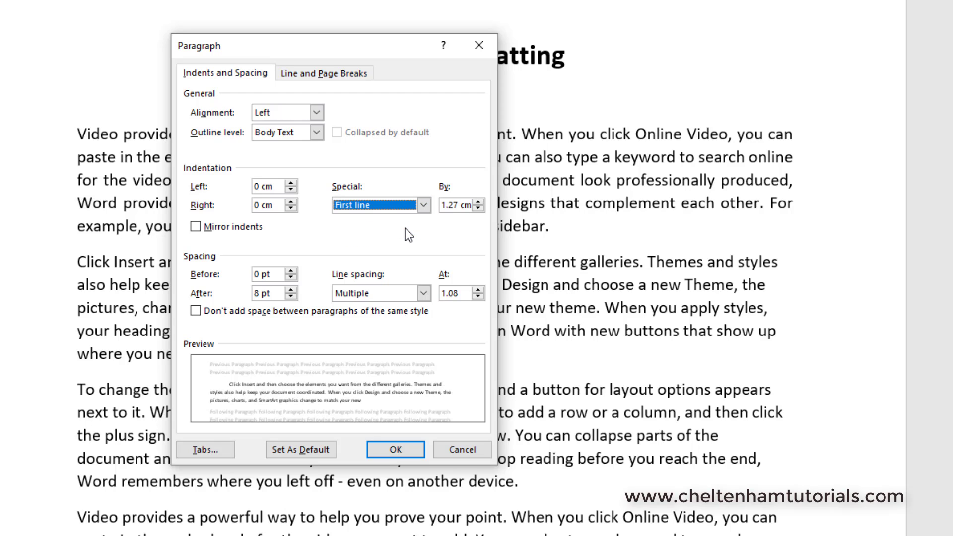
click(410, 451)
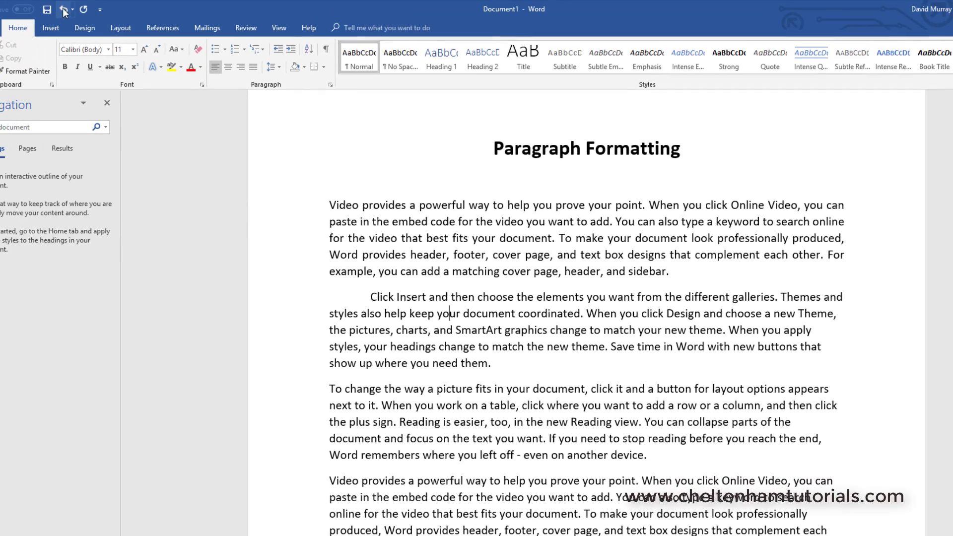
click(64, 10)
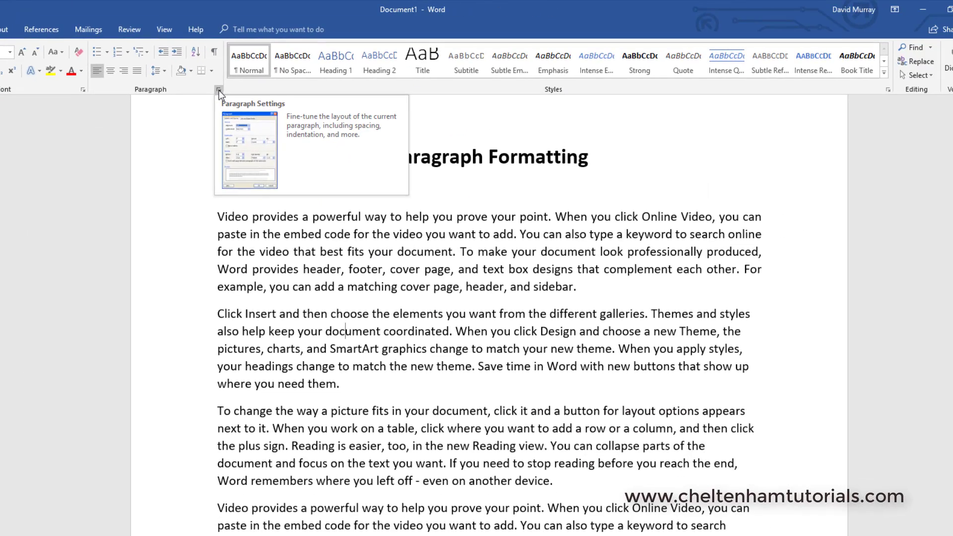
Step: Apply a 1.27 cm hanging indent to the second paragraph through the Paragraph settings dialog
click(273, 112)
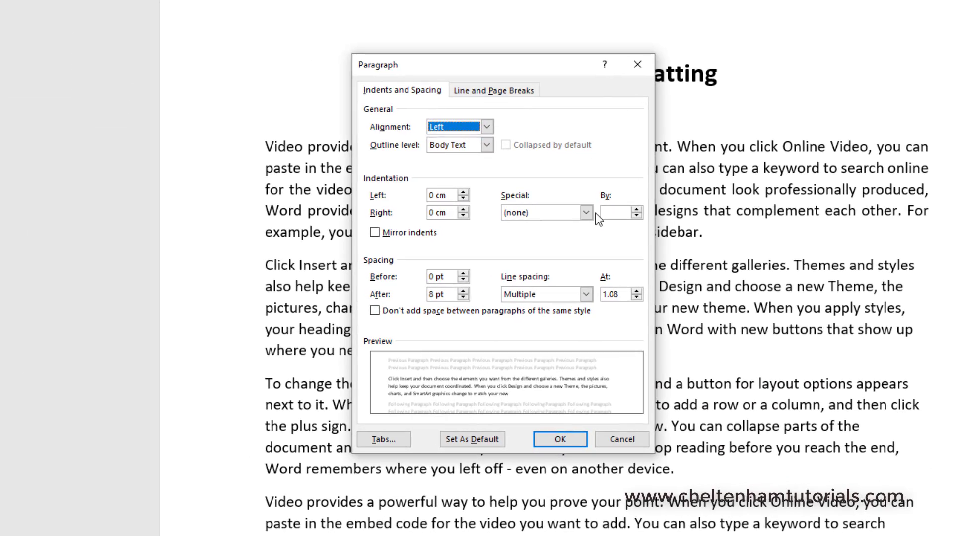
click(591, 215)
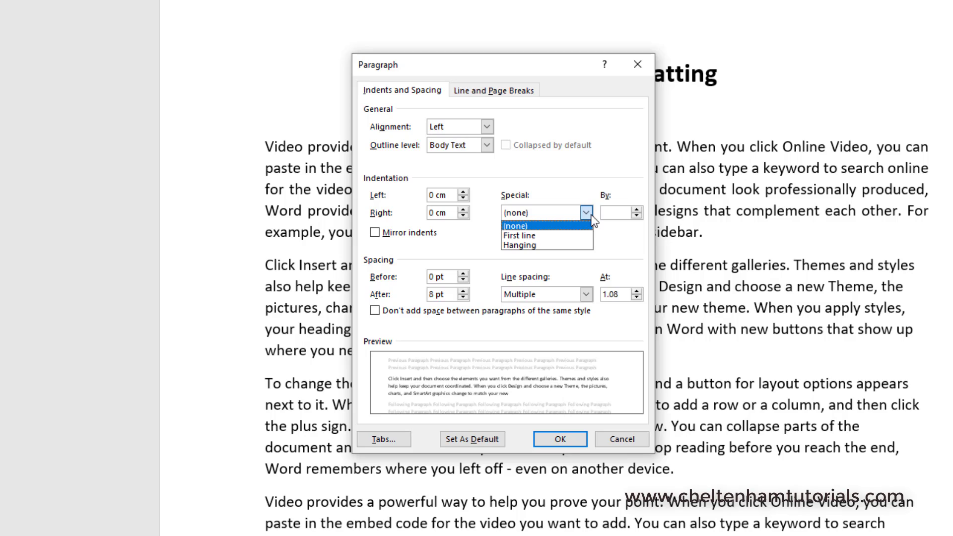
click(563, 246)
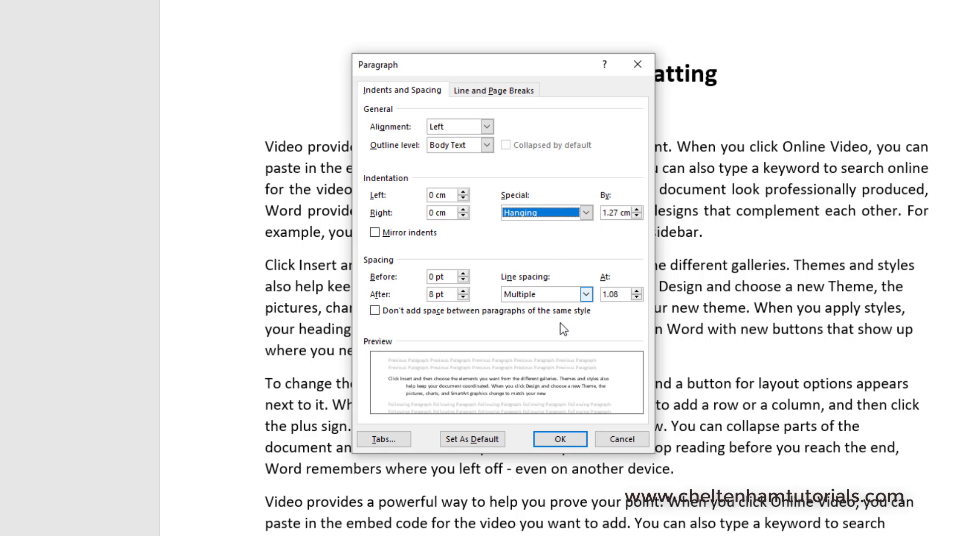
click(559, 439)
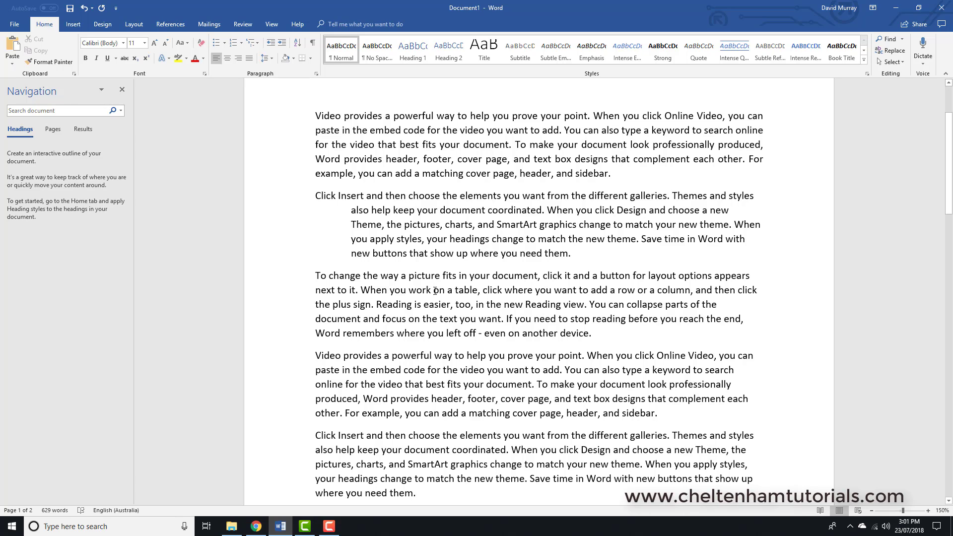
Step: Apply a hanging indent to the third paragraph, and undo both hanging indents
click(317, 74)
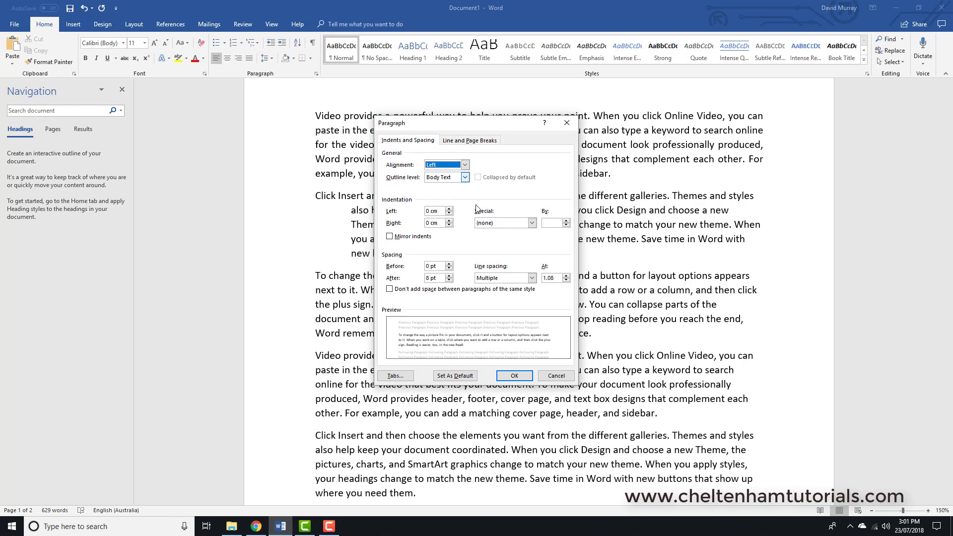
click(531, 225)
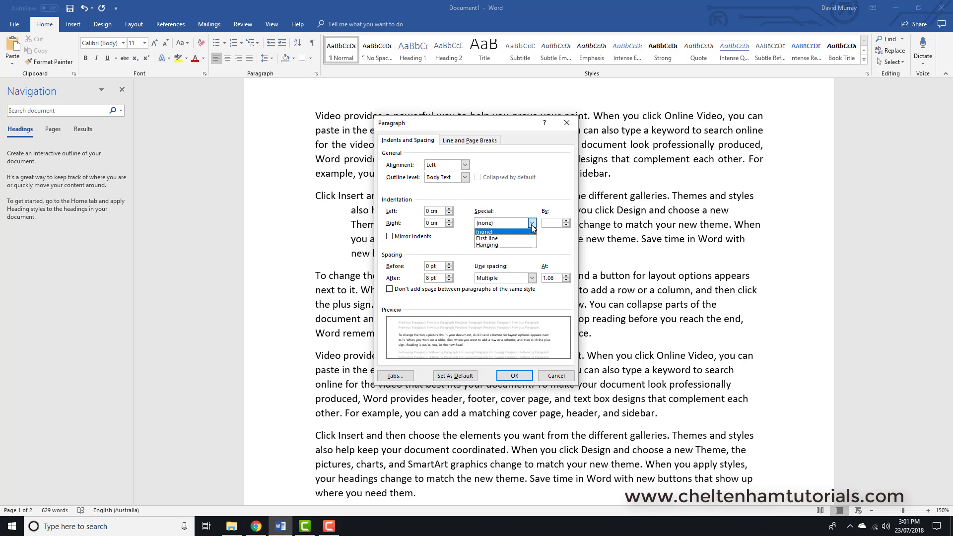
click(513, 245)
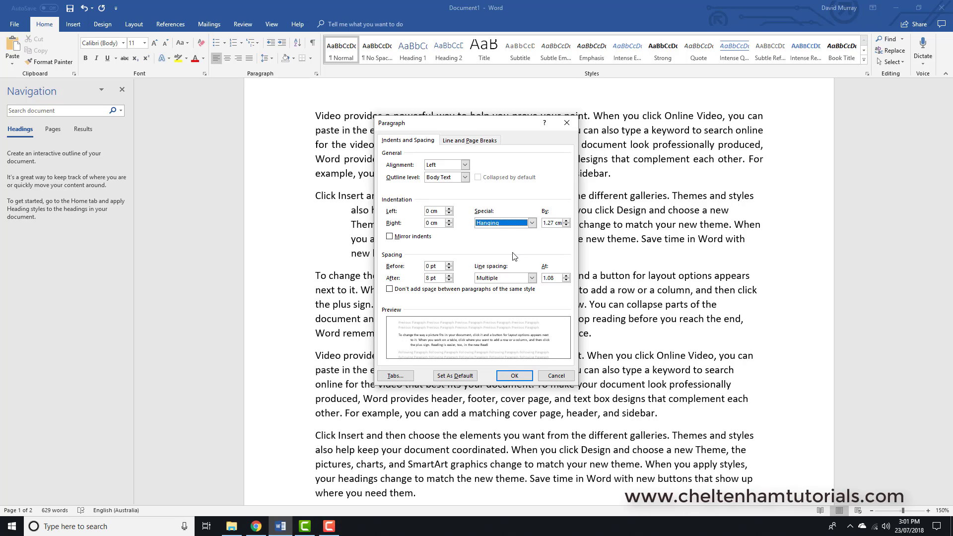
click(514, 376)
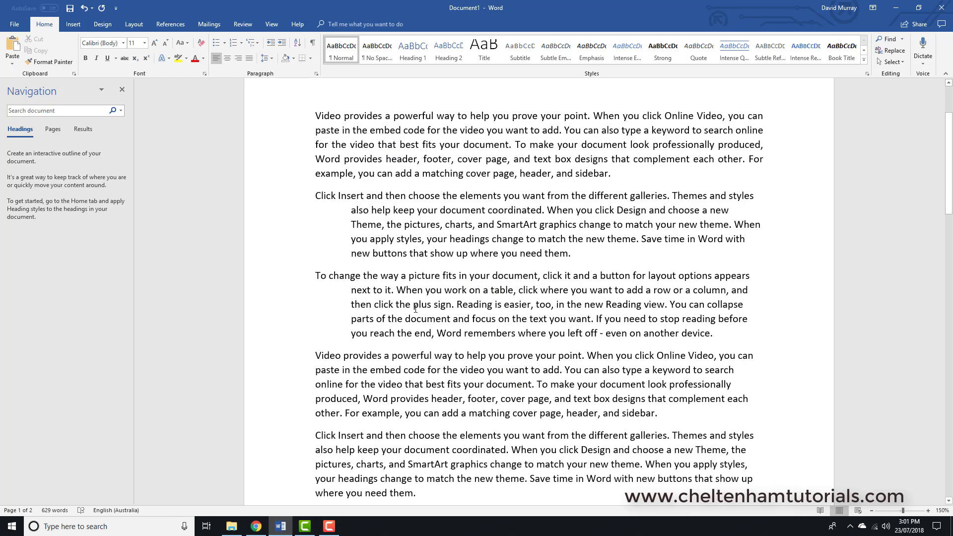
click(84, 8)
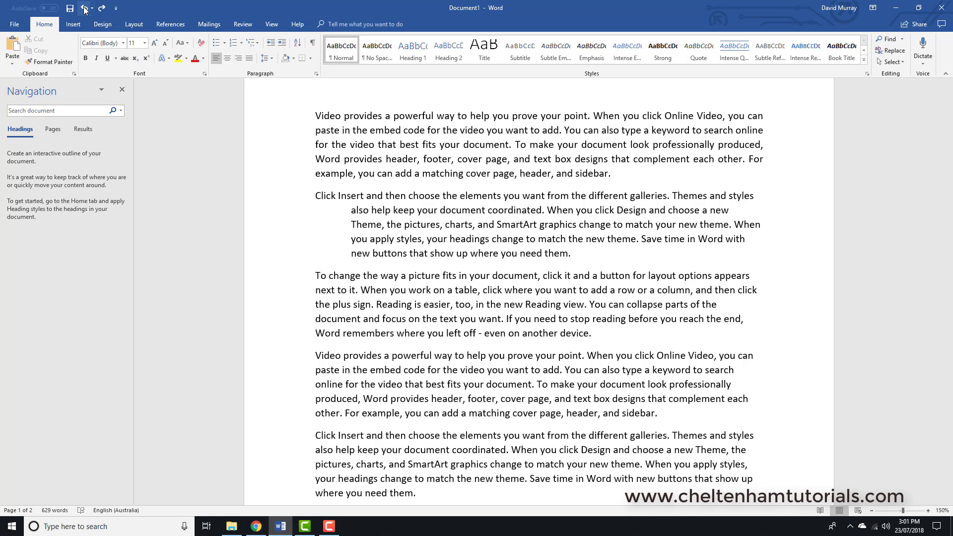
click(85, 9)
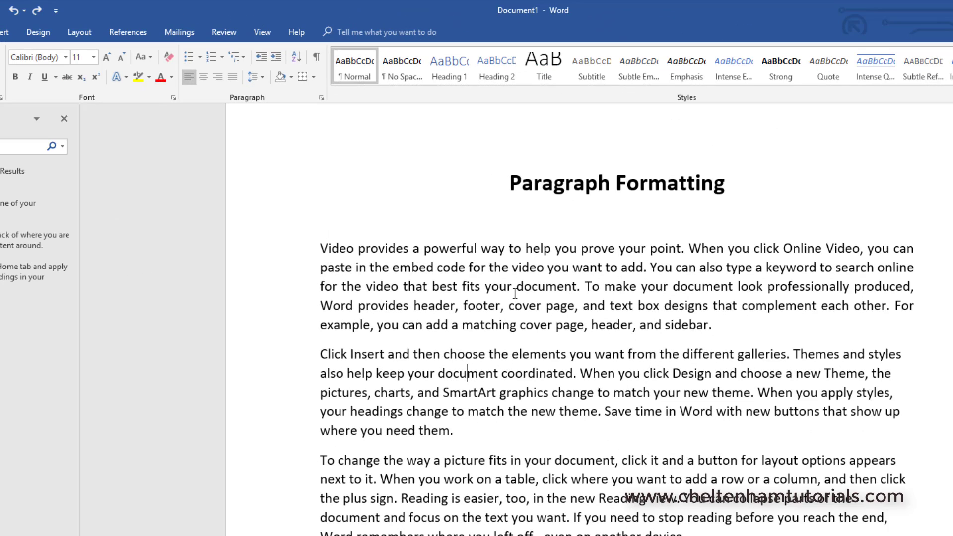
Step: Set the first paragraph's line spacing to 2.0 and undo the change
click(516, 268)
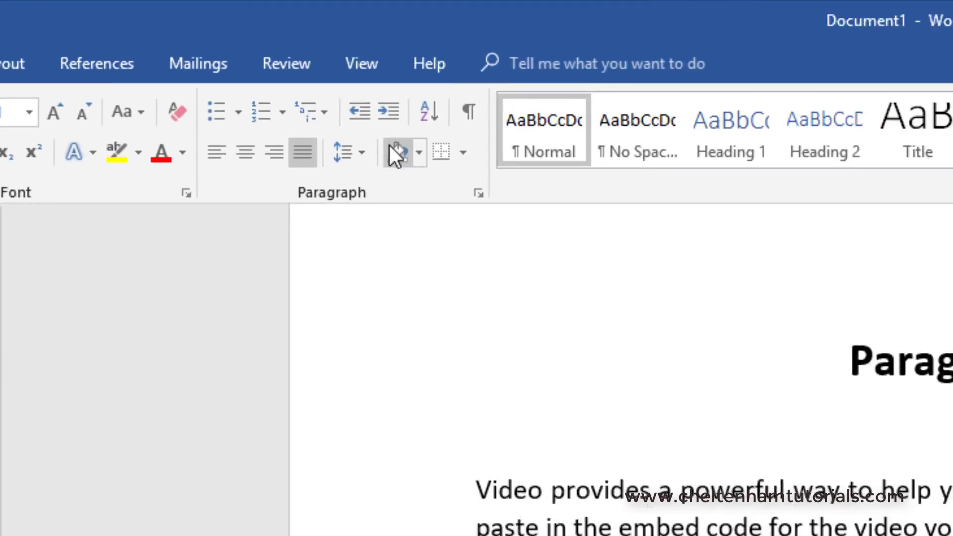
click(262, 77)
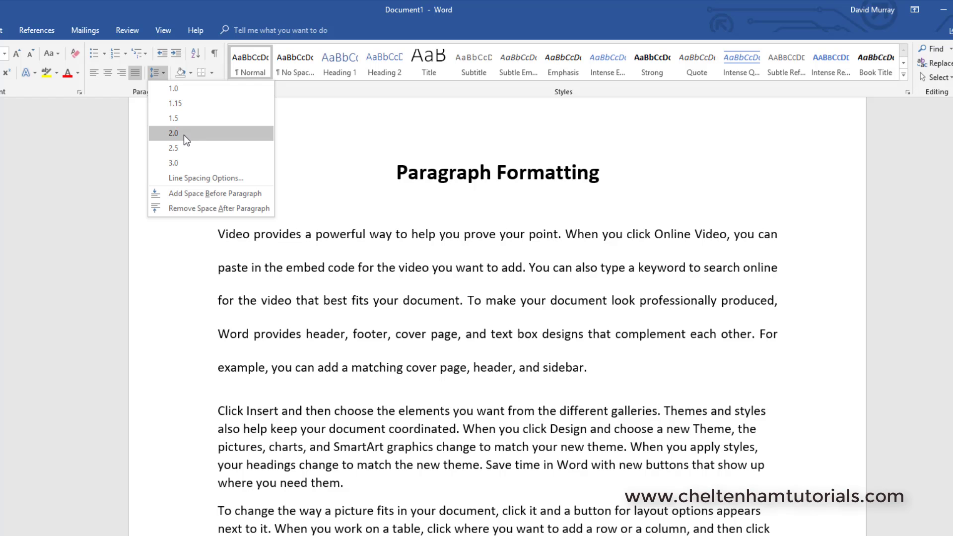
click(184, 135)
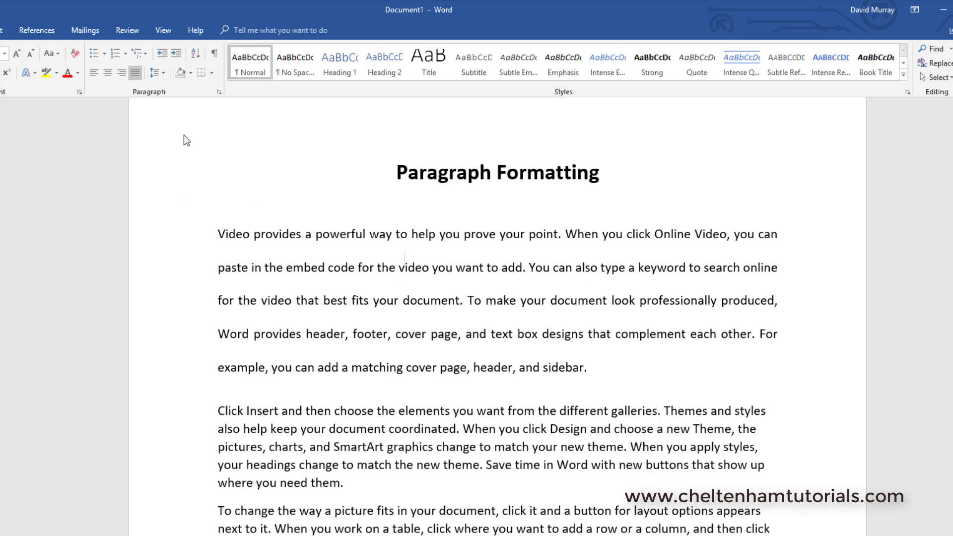
click(334, 449)
double_click(174, 312)
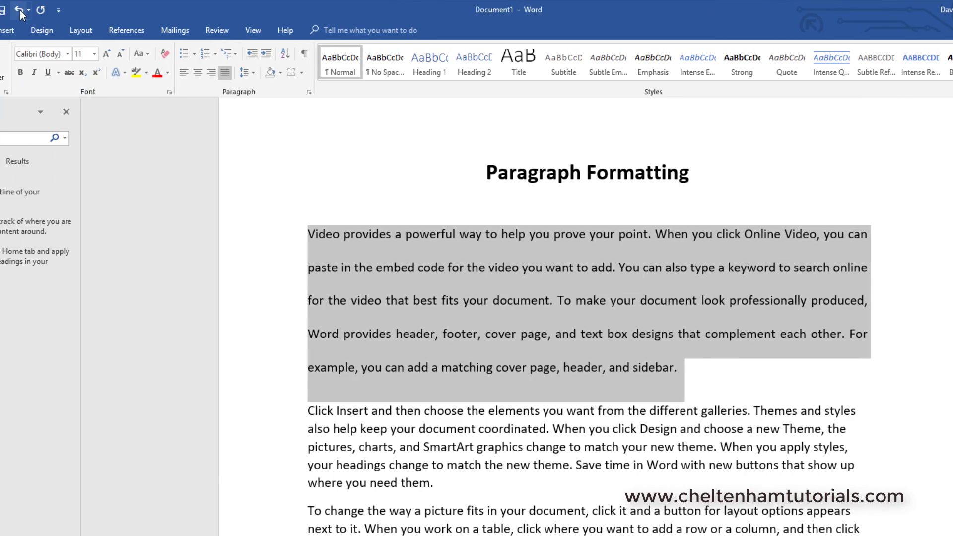
click(20, 10)
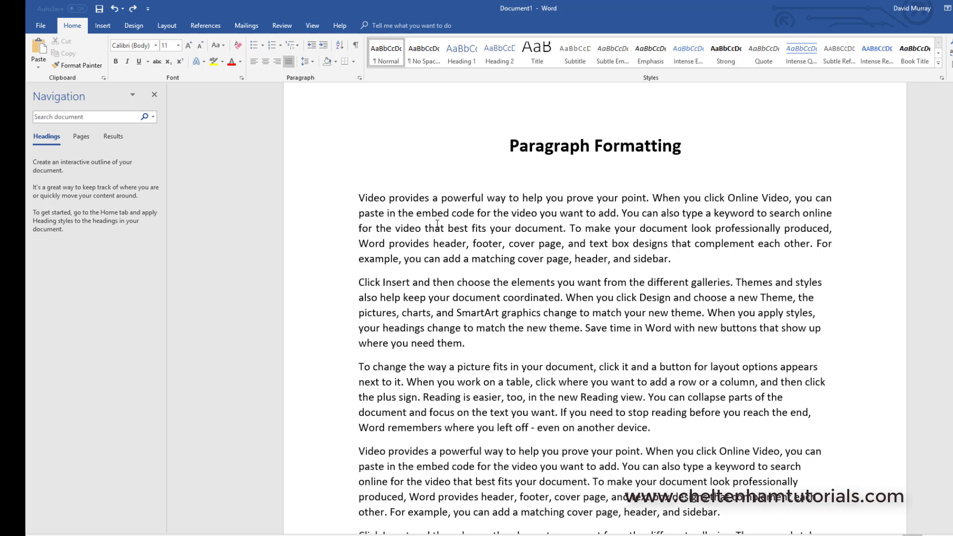
Step: Set the second paragraph's spacing to 18 pt before and 18 pt after, then undo it
double_click(317, 314)
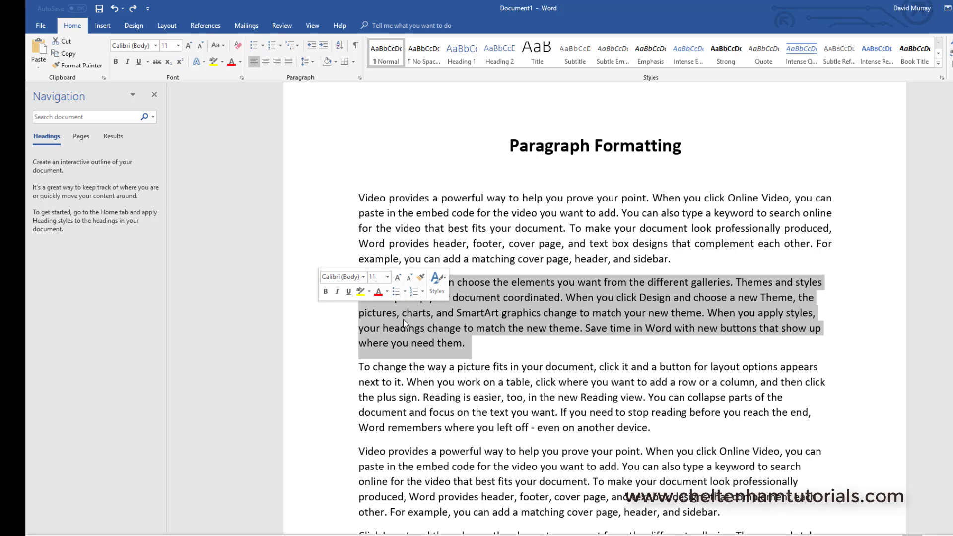
click(501, 297)
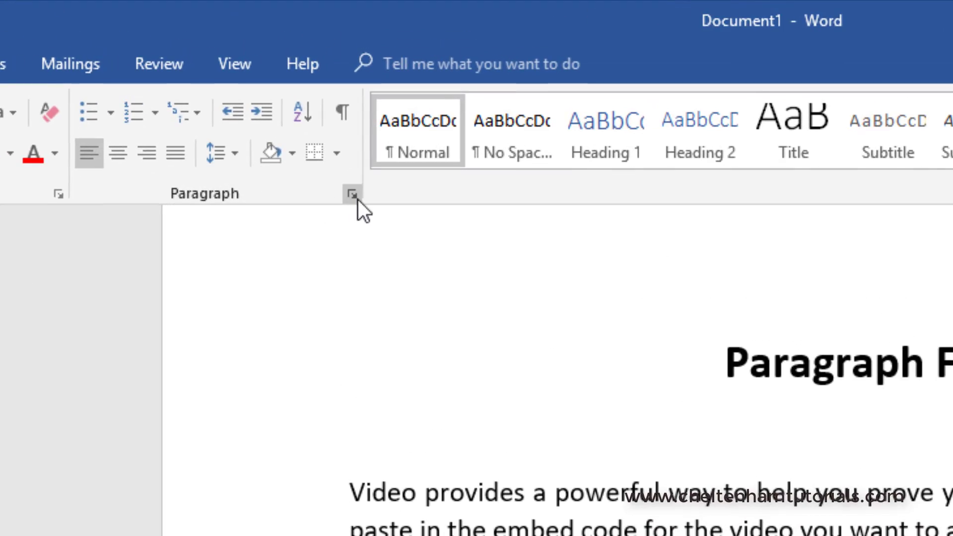
click(354, 195)
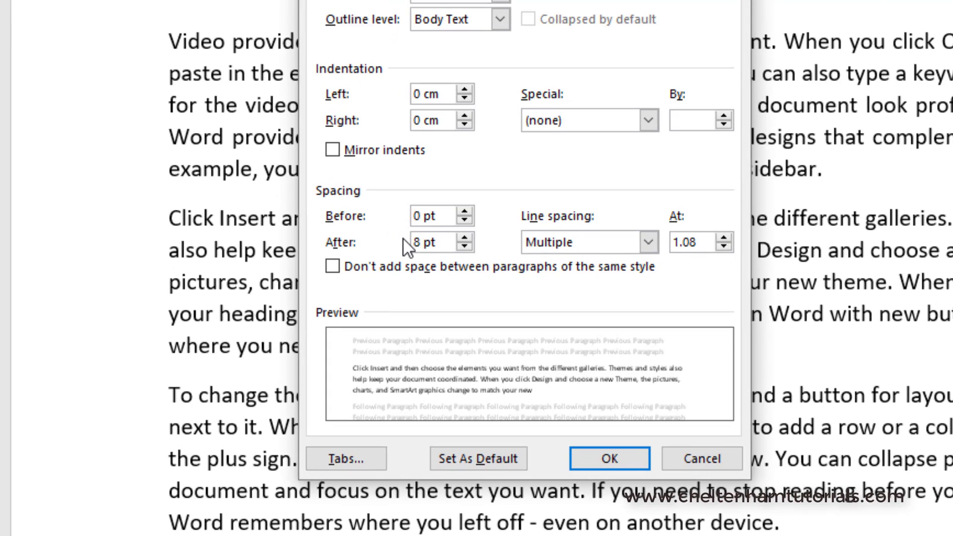
click(465, 212)
click(465, 213)
click(465, 212)
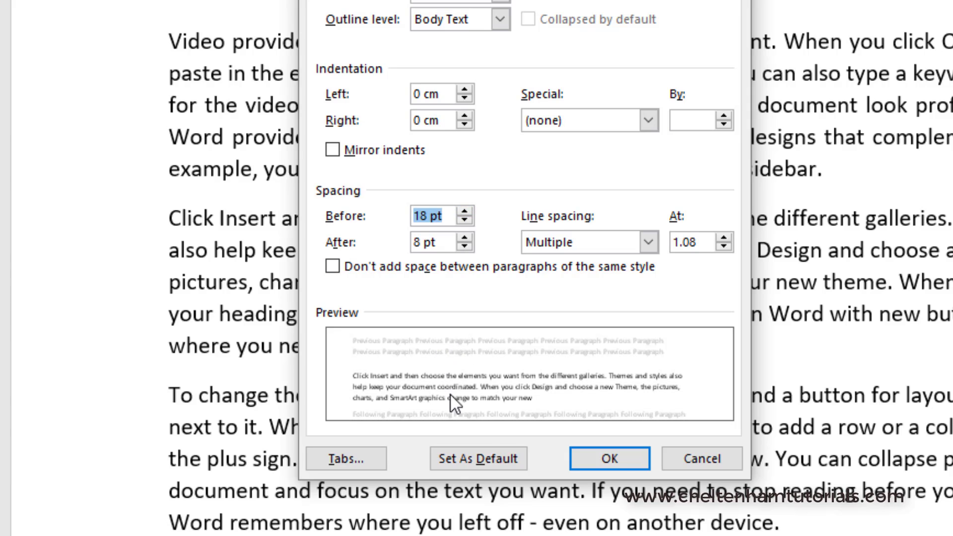
click(466, 237)
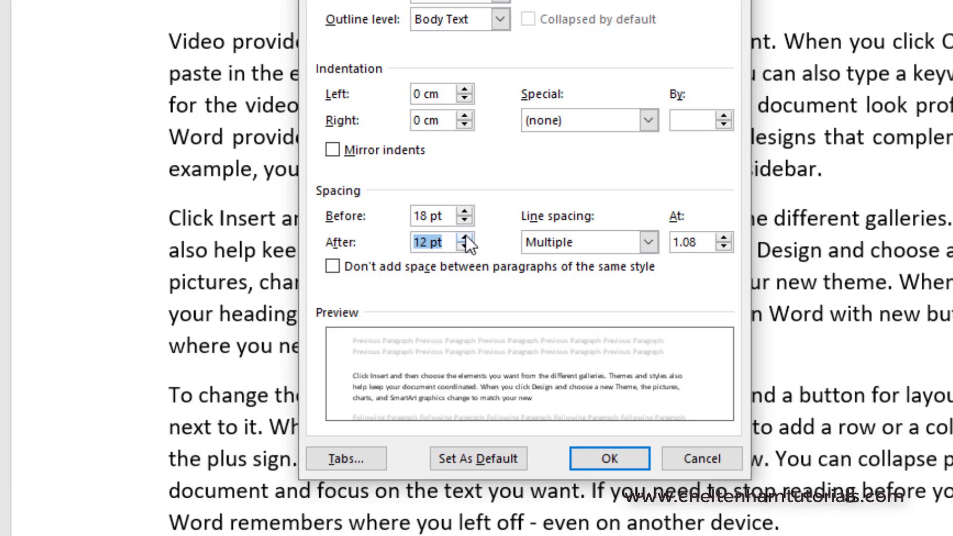
click(466, 237)
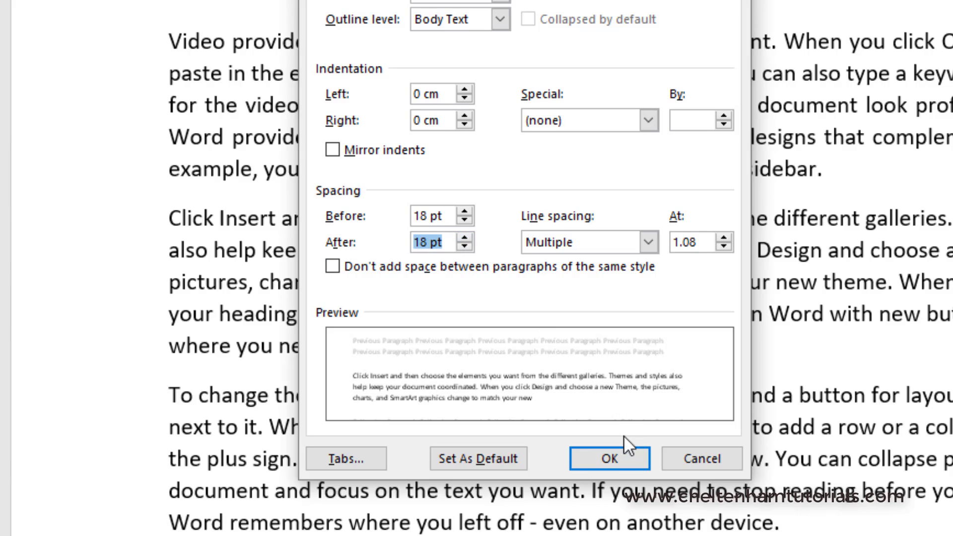
click(620, 455)
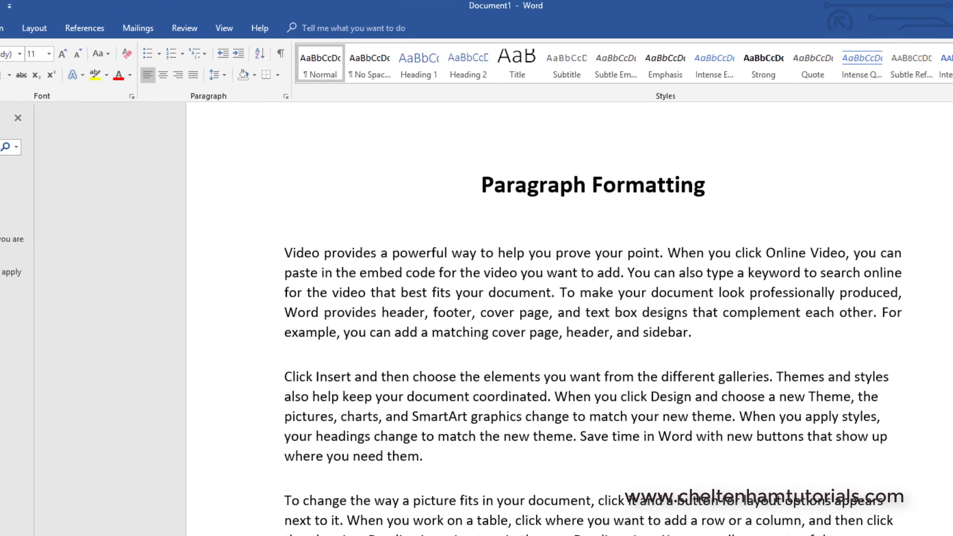
key(ctrl+z)
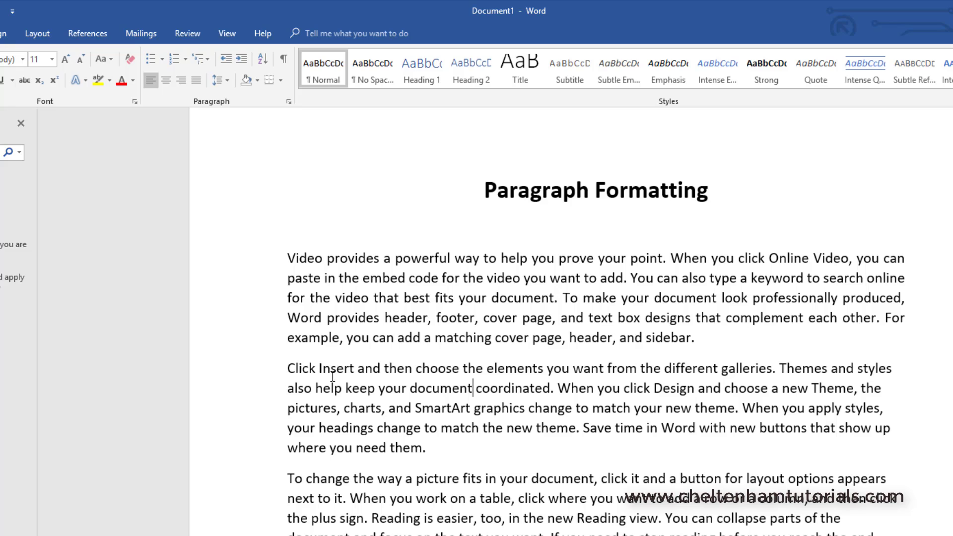
Step: Set the second paragraph's spacing to 72 pt before and 72 pt after
click(450, 390)
click(293, 104)
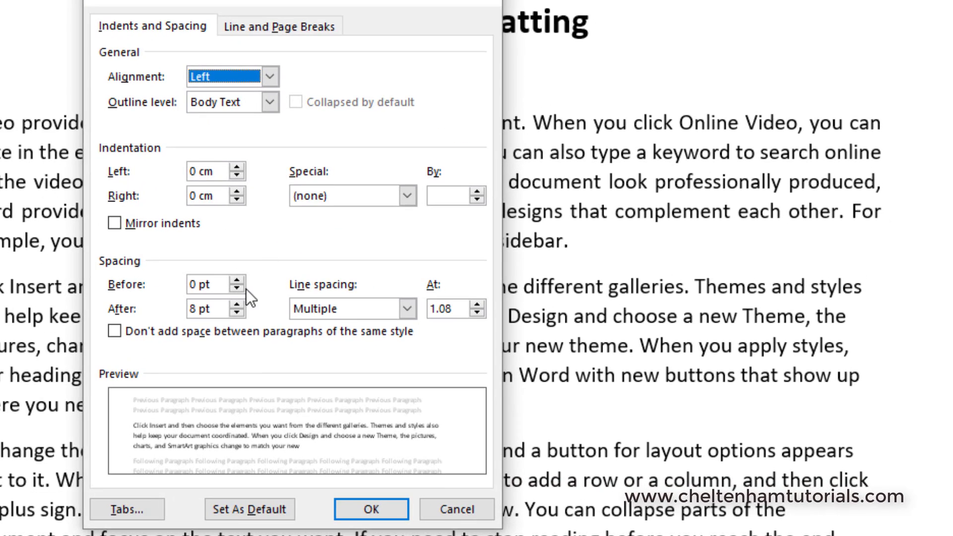
click(238, 279)
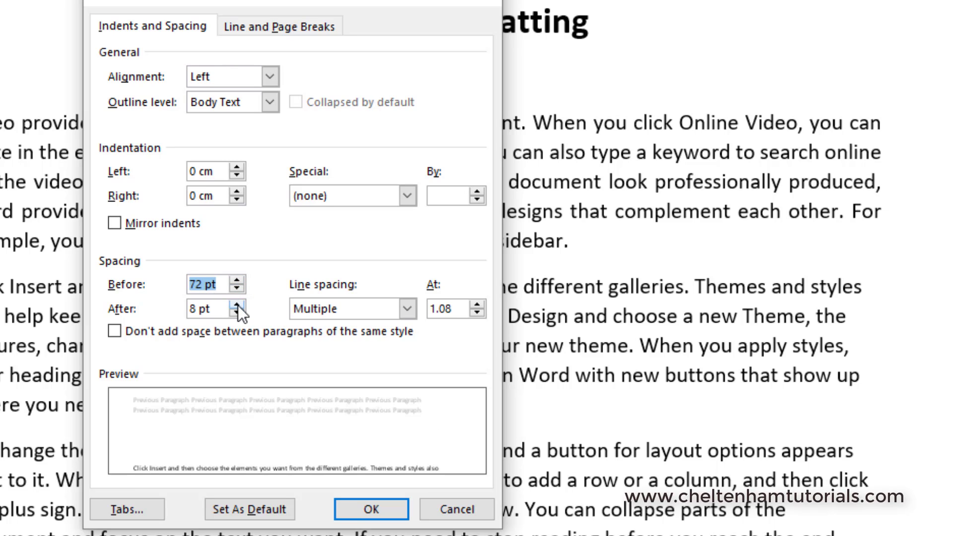
click(237, 304)
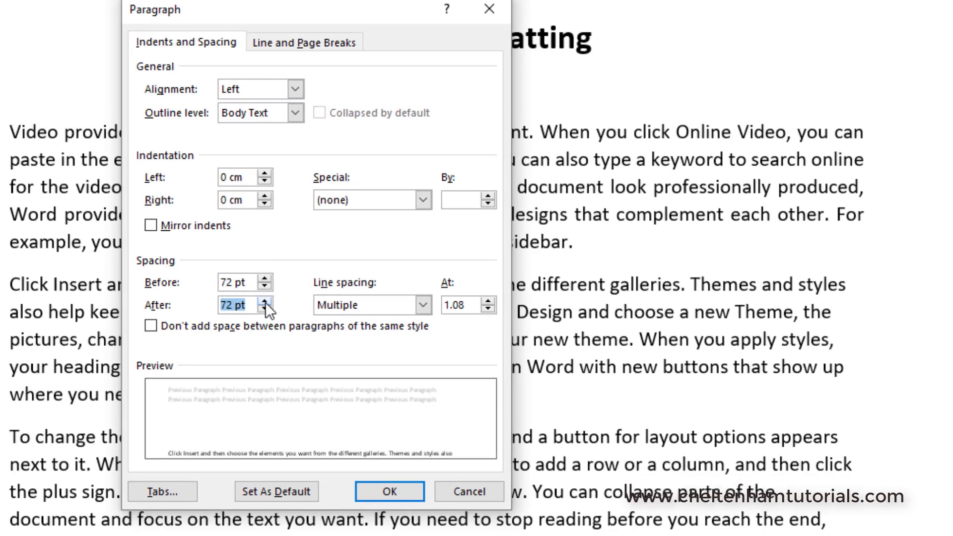
click(389, 491)
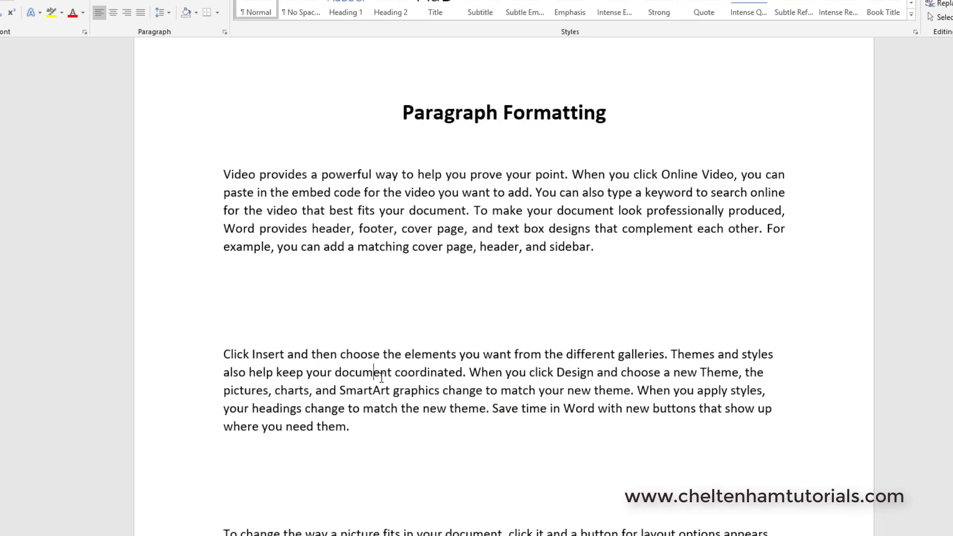
scroll(381, 377, down, 2)
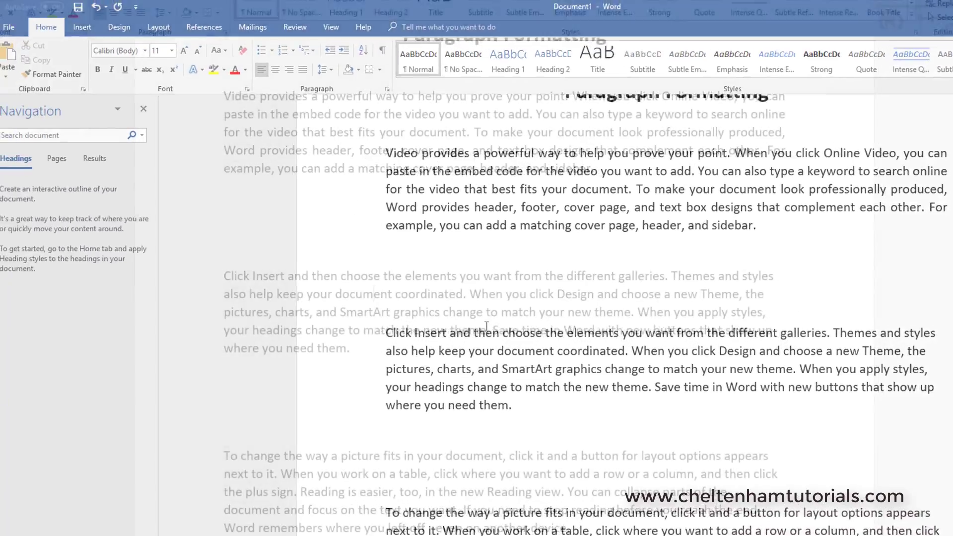
Step: Undo the second paragraph's 72 pt spacing change
click(96, 7)
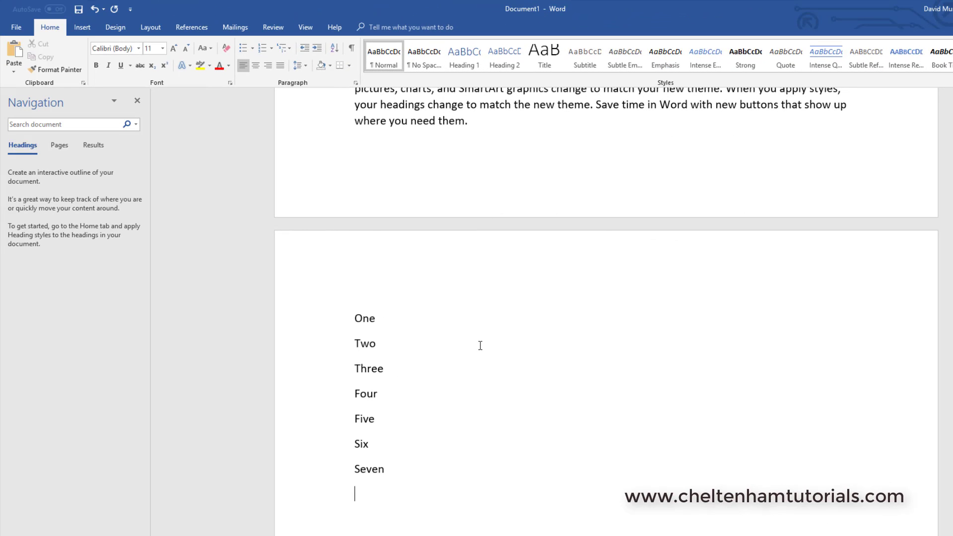
Step: Select the seven lines One to Seven and switch them between bulleted and numbered lists, ending with bullets
drag(411, 474, 337, 330)
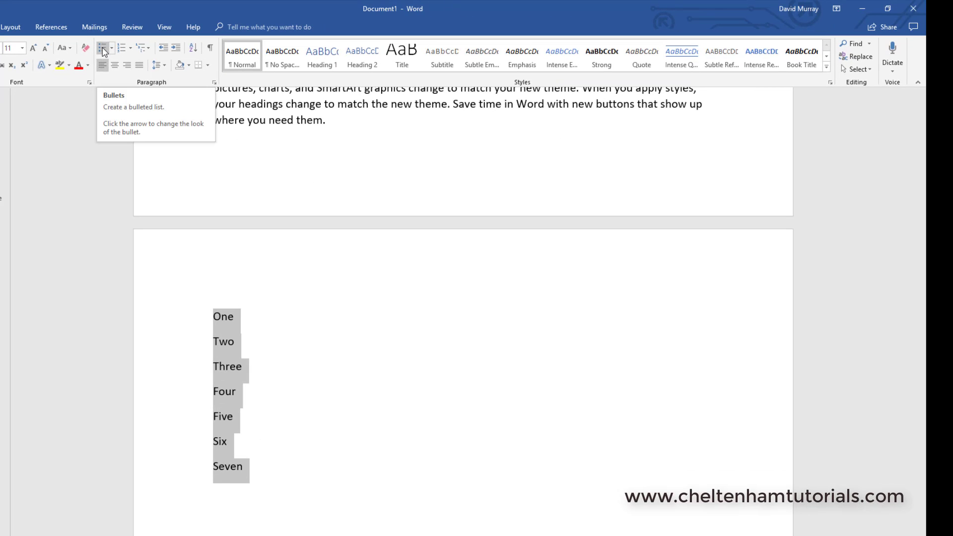
click(103, 49)
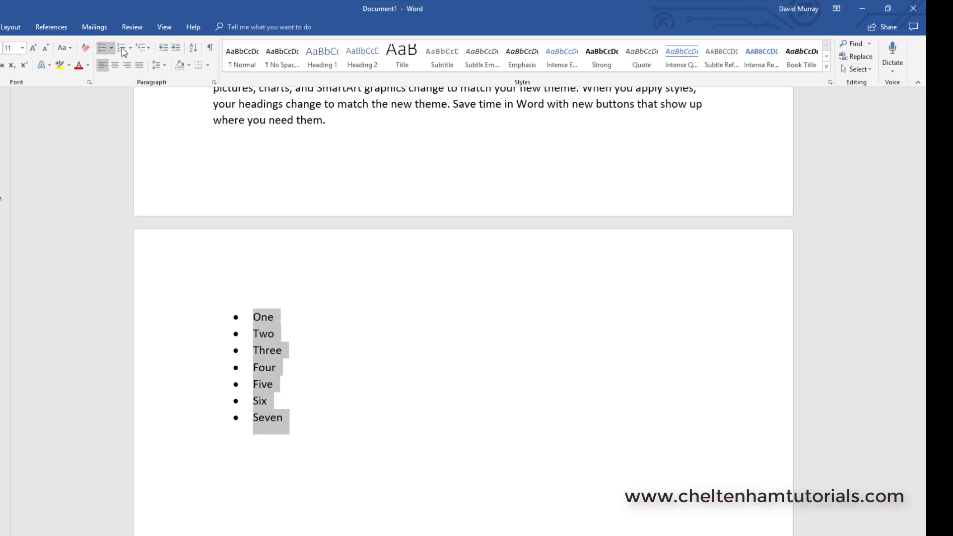
click(122, 48)
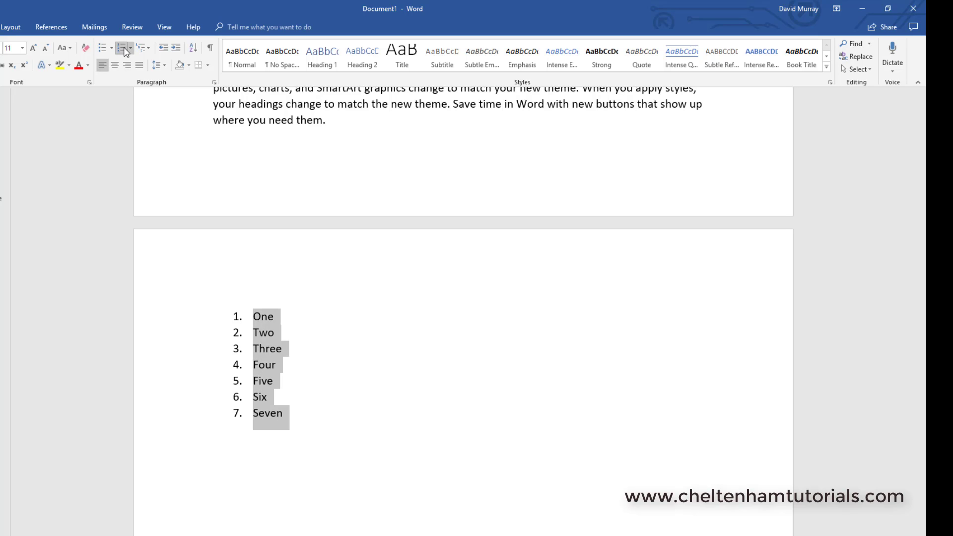
click(104, 50)
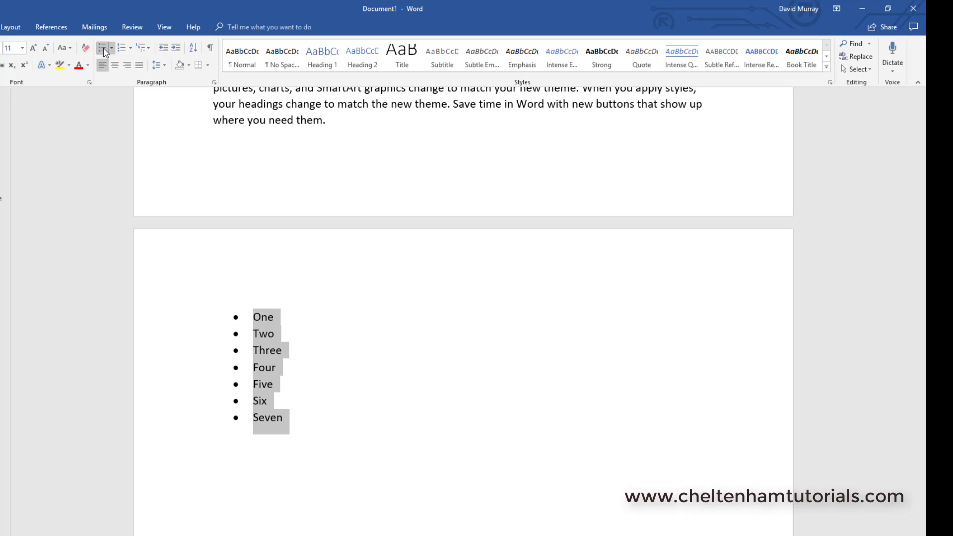
click(124, 49)
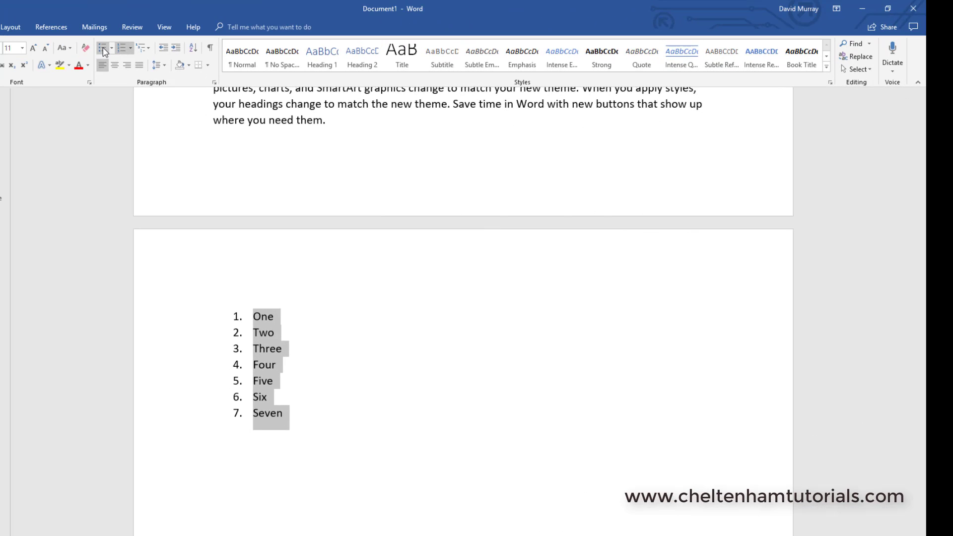
click(104, 49)
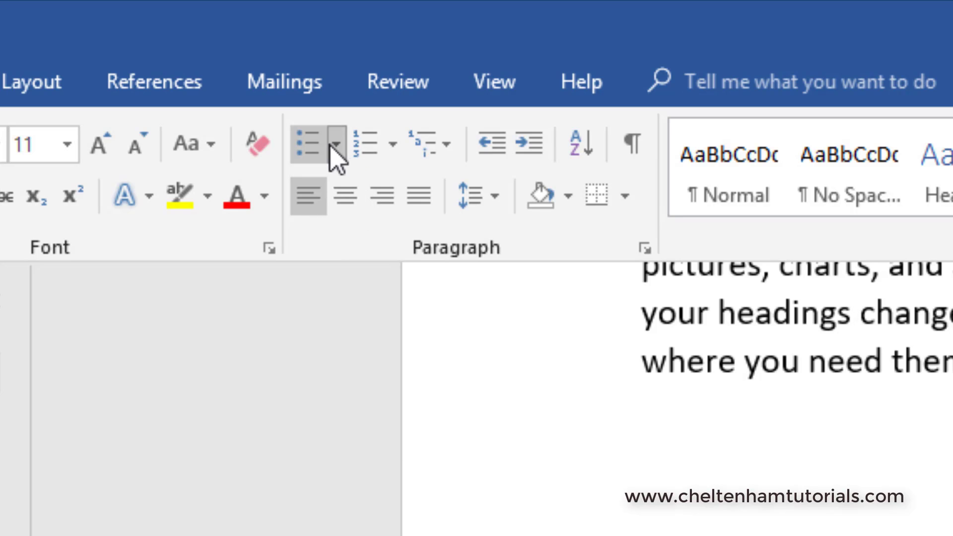
Step: Change the list's bullet style to arrow bullets, then undo the change
click(284, 124)
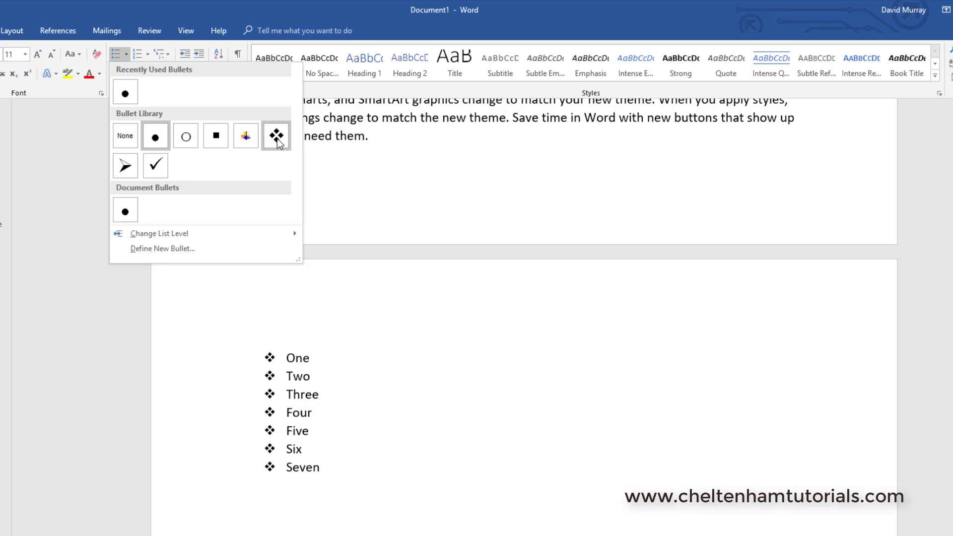
click(127, 165)
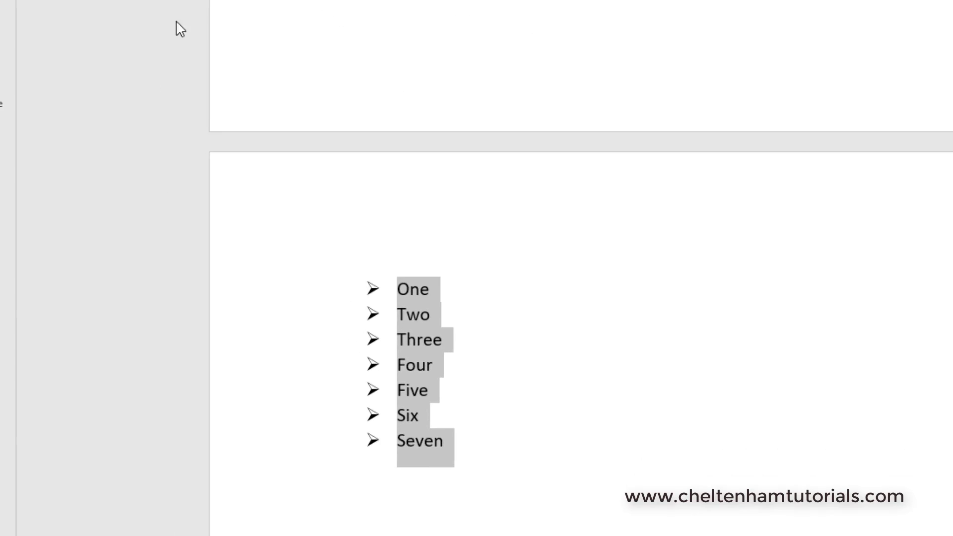
click(452, 421)
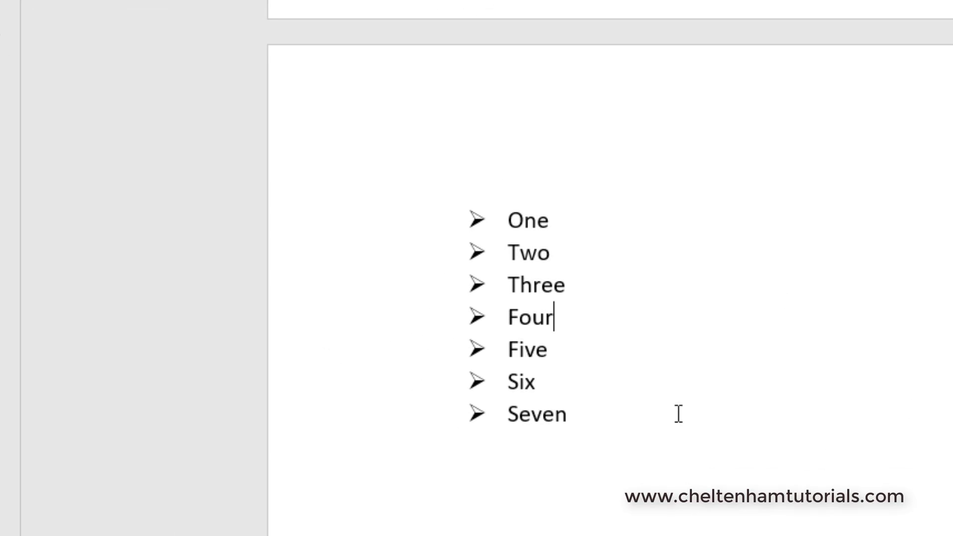
click(637, 443)
drag(513, 311, 415, 221)
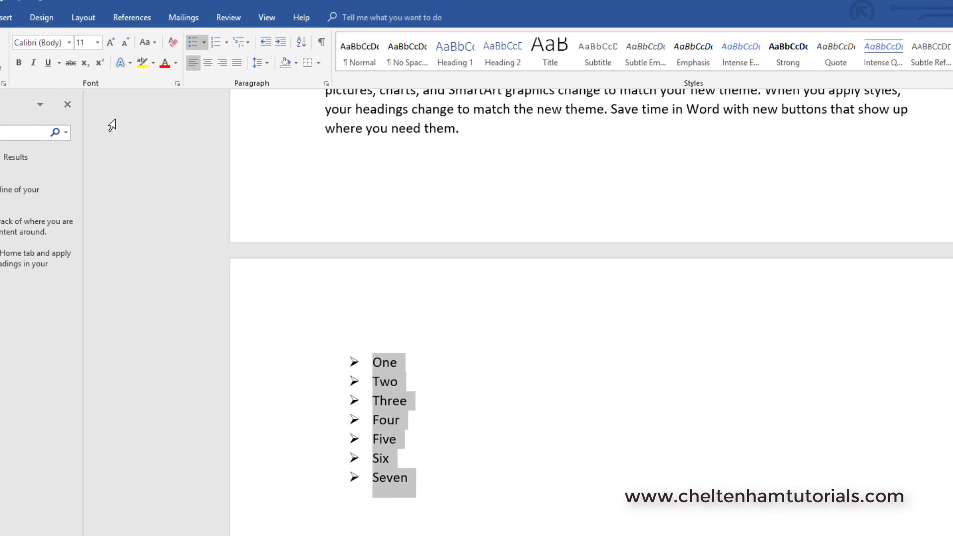
click(20, 11)
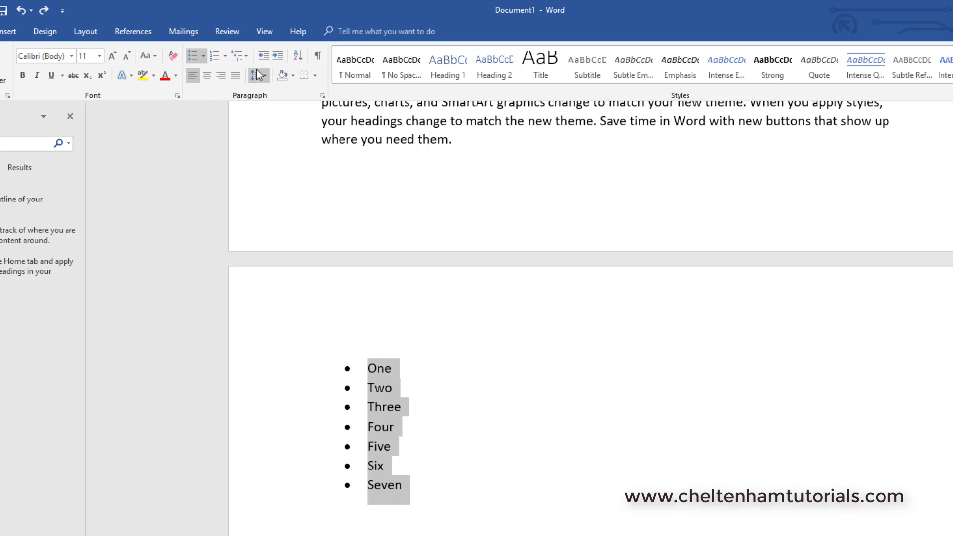
Step: Apply four-diamond bullets to the list, then switch it to A. B. C. numbering
click(206, 58)
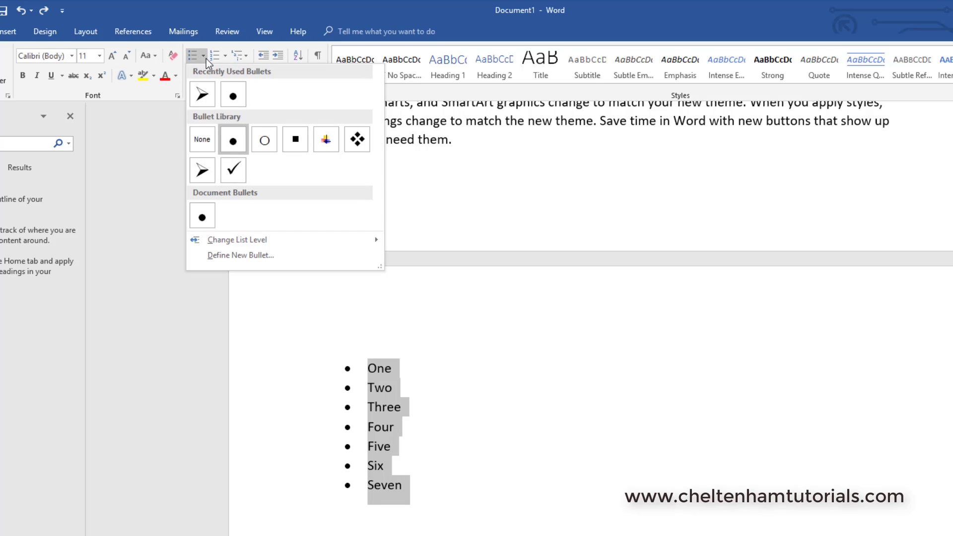
click(357, 141)
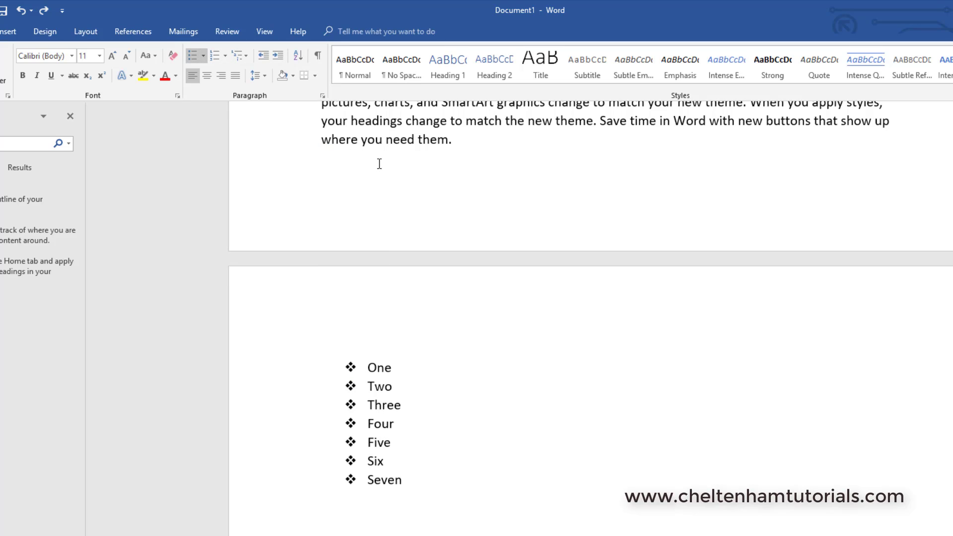
click(216, 58)
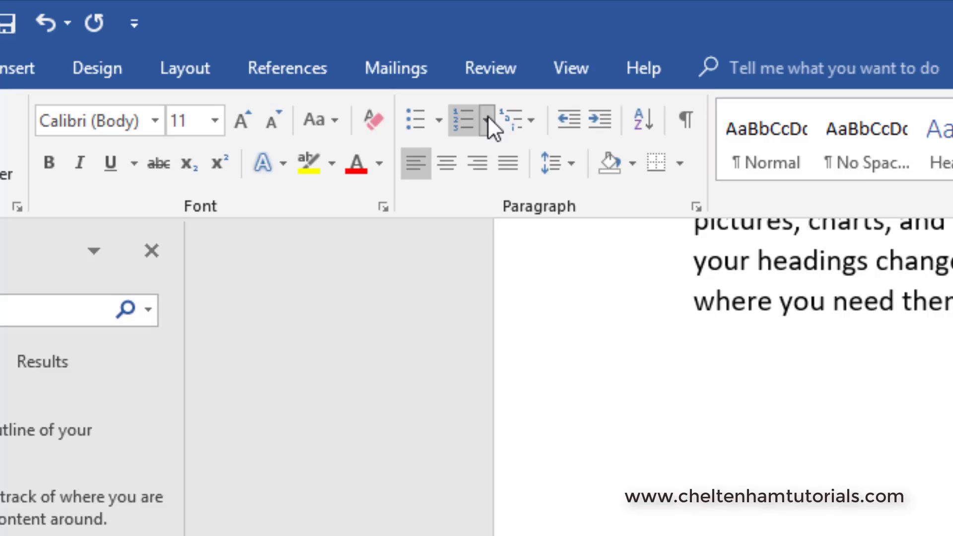
click(225, 56)
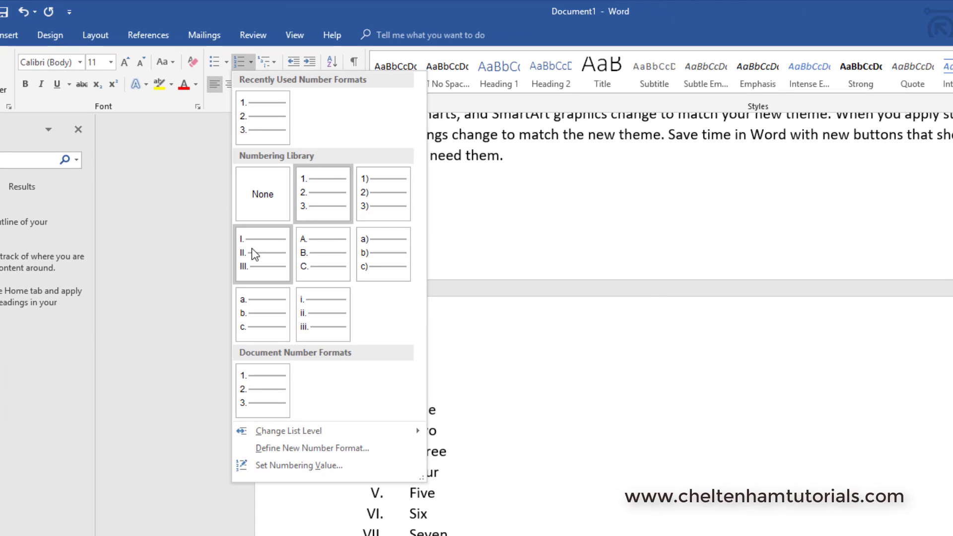
click(308, 256)
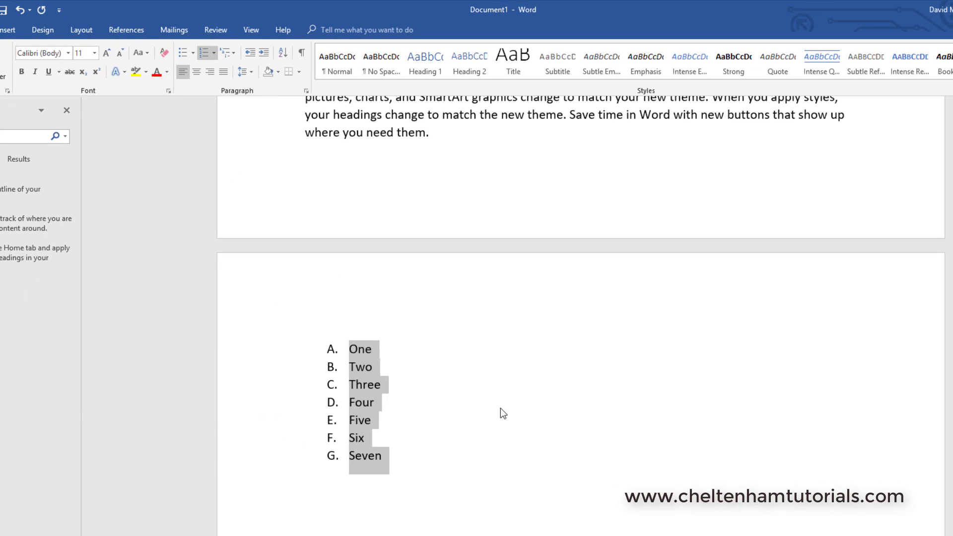
click(506, 412)
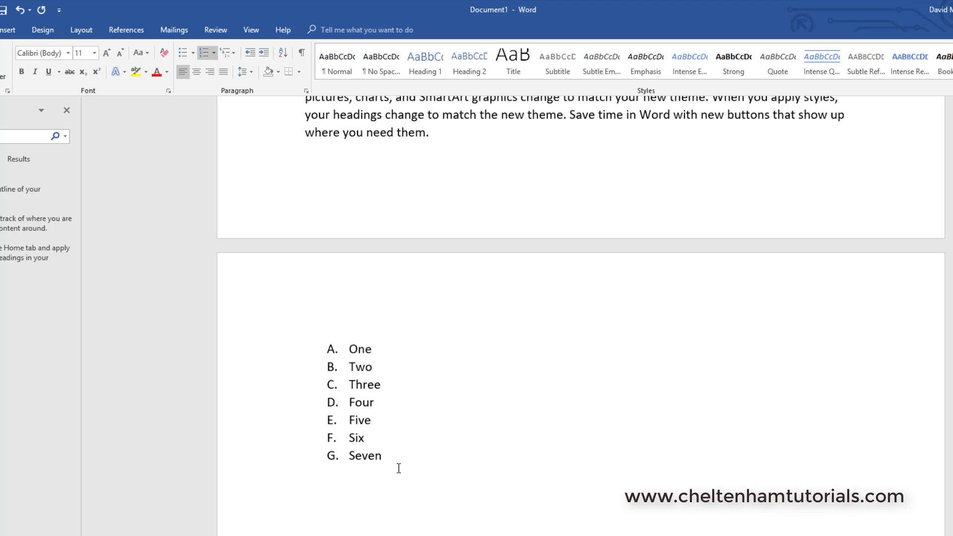
Step: Reselect the list, toggle bullets and numbering again, and apply the 1. 2. 3. numbering format
drag(397, 466, 255, 266)
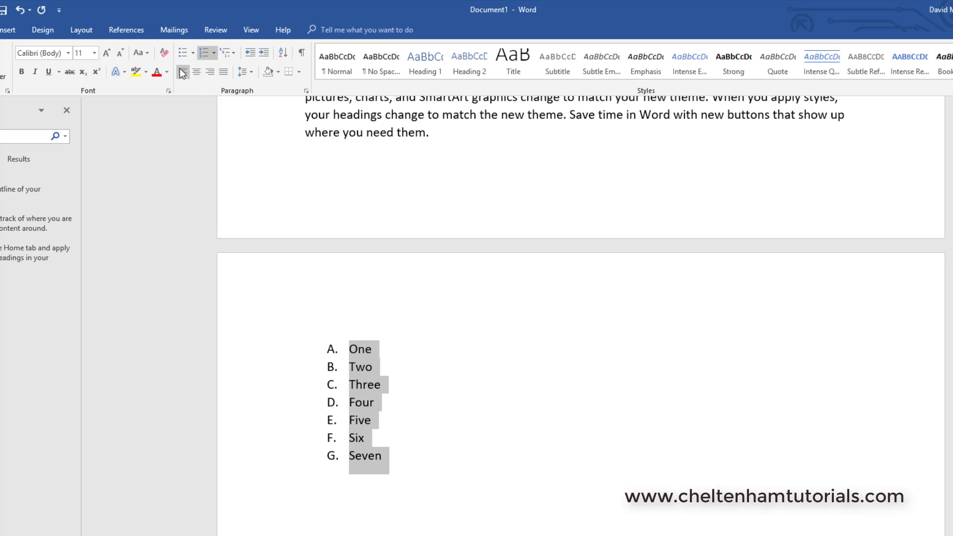
click(181, 52)
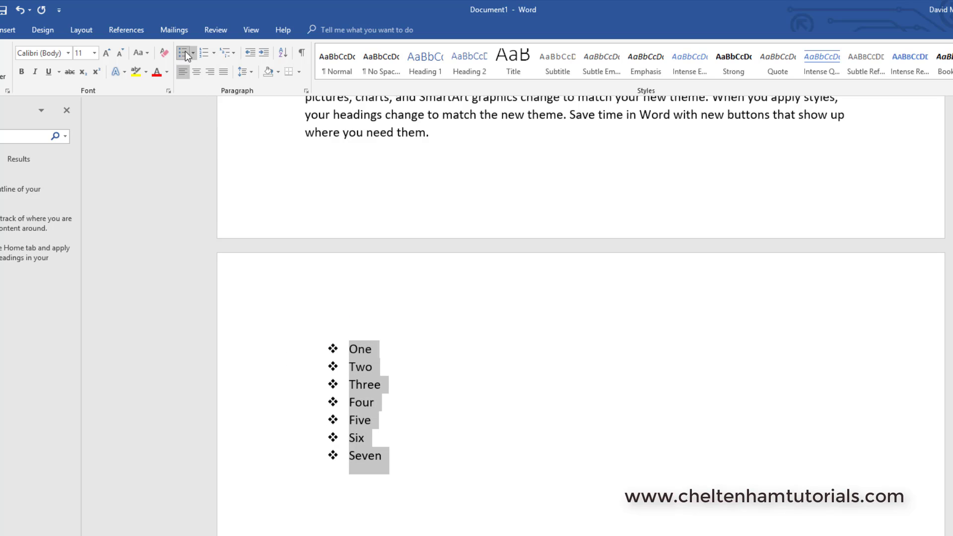
click(204, 52)
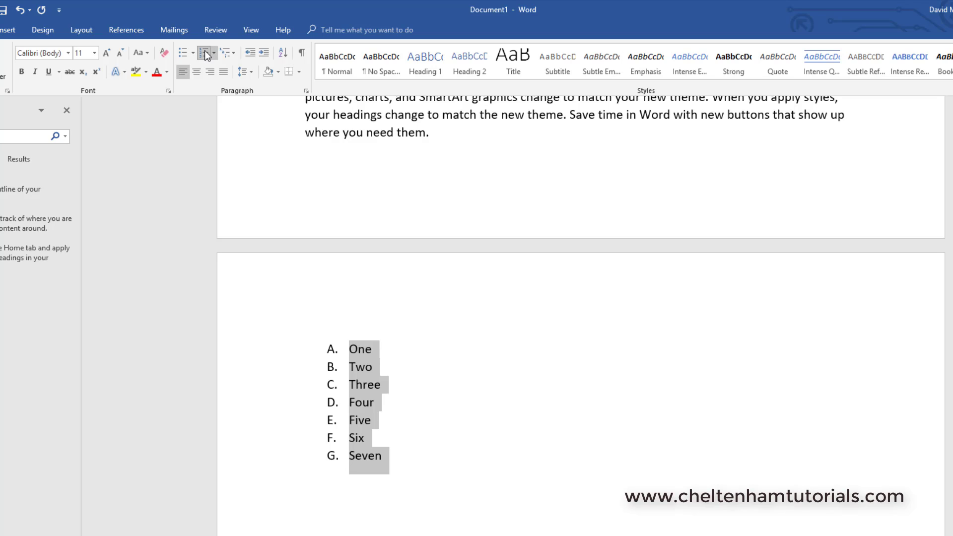
click(213, 52)
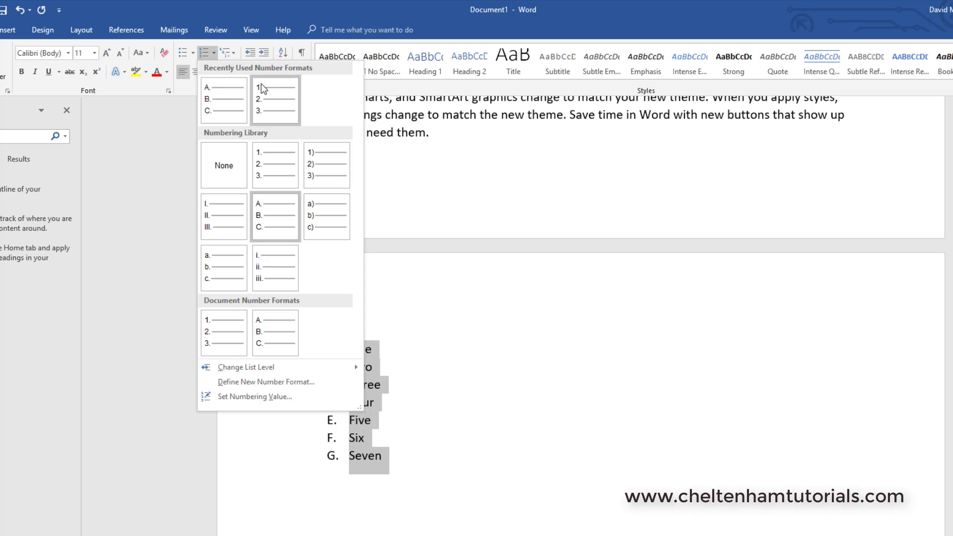
click(272, 103)
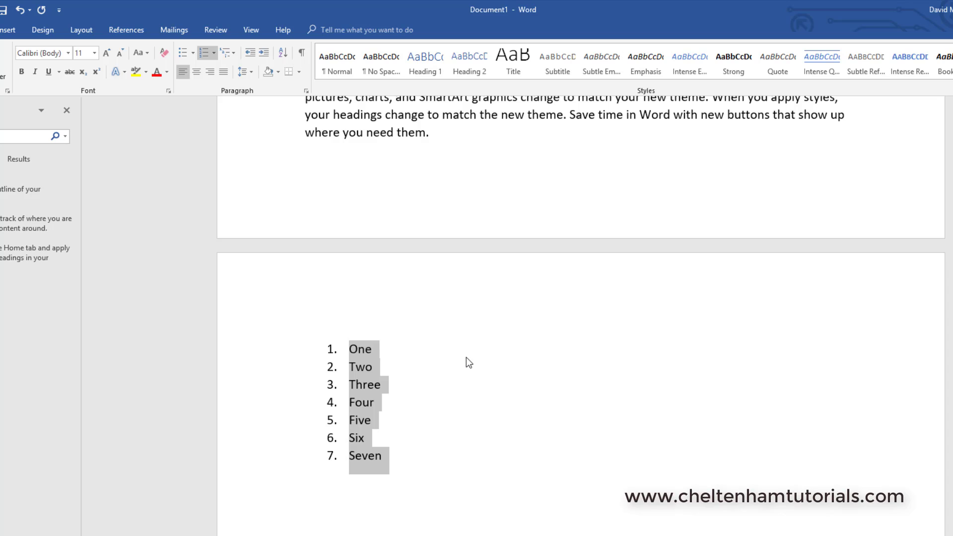
click(465, 371)
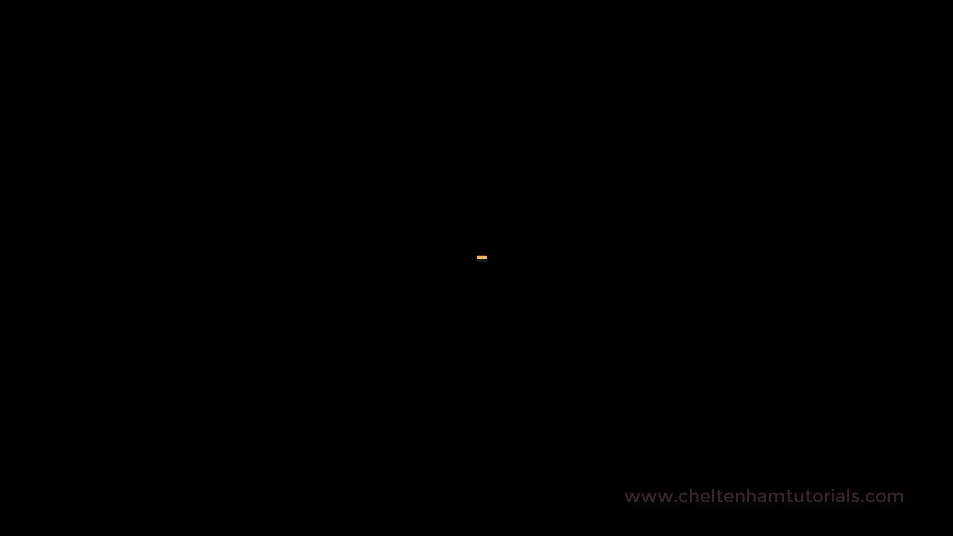